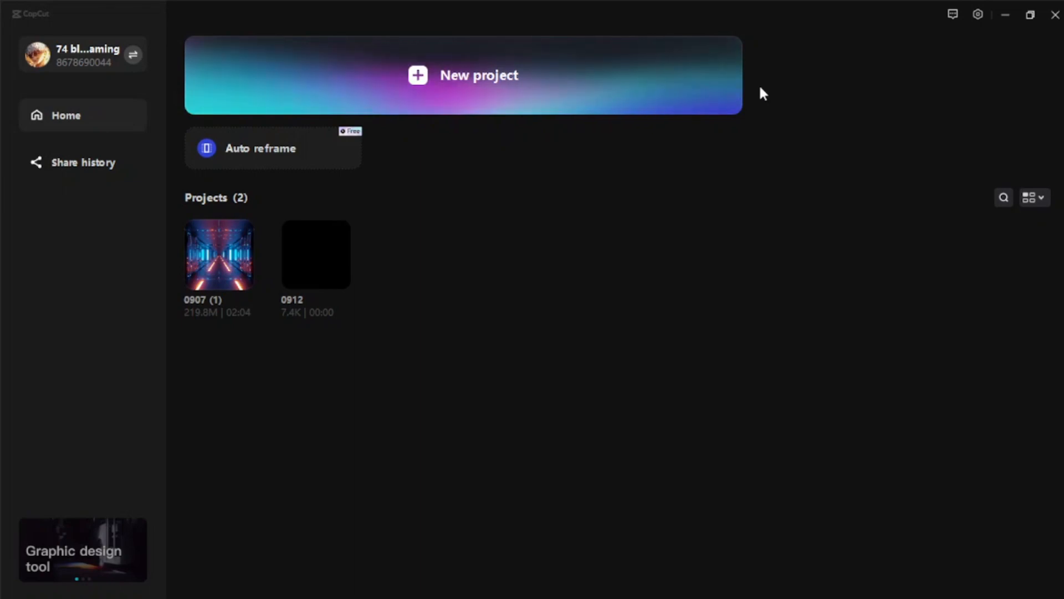
# - Review the program's project, editing and language settings and close them with the options kept as they are
pyautogui.click(977, 15)
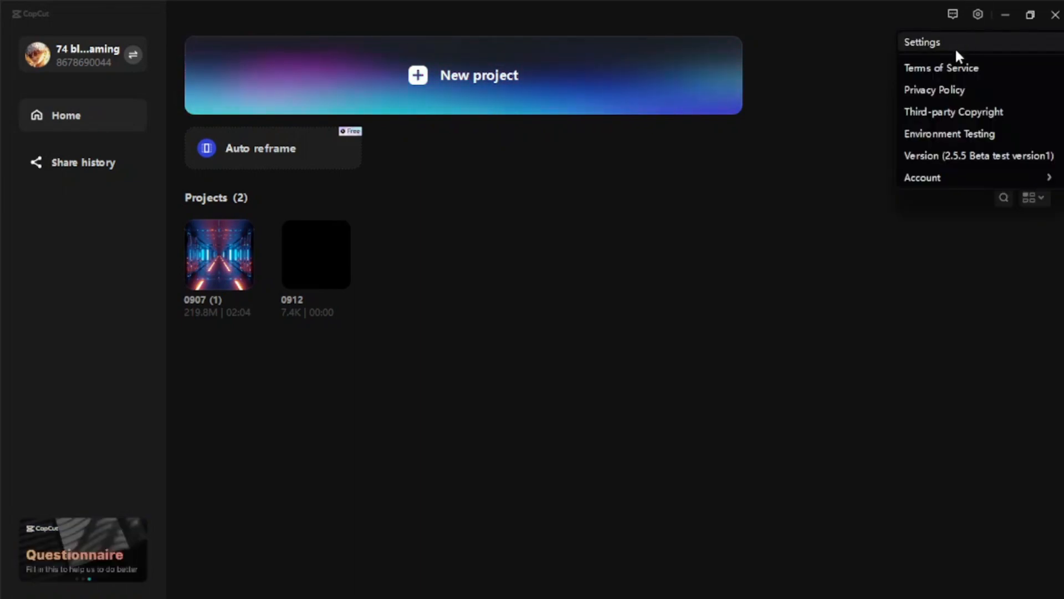
pyautogui.click(955, 48)
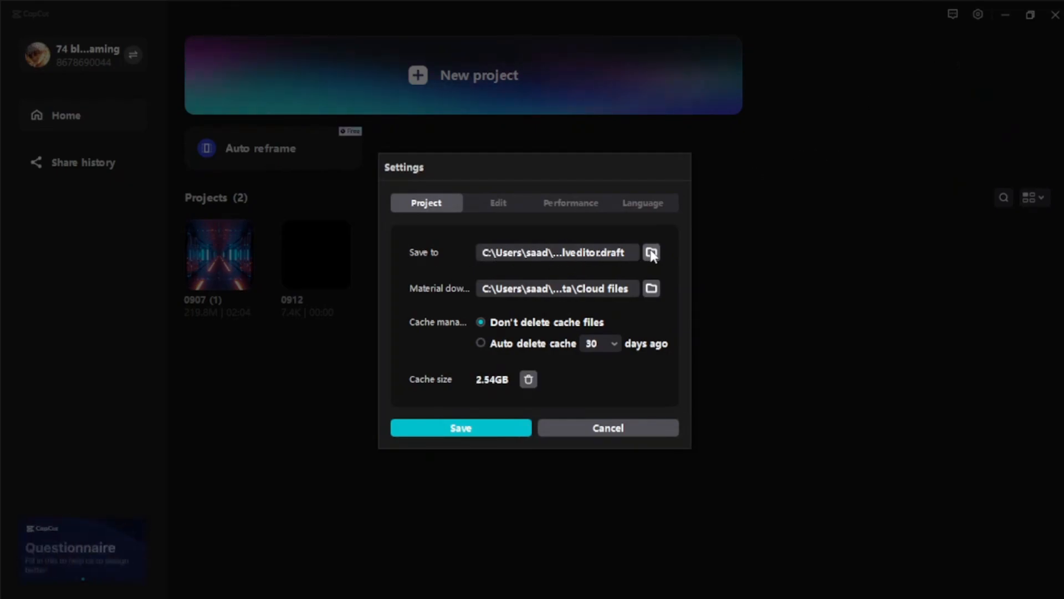
pyautogui.click(498, 203)
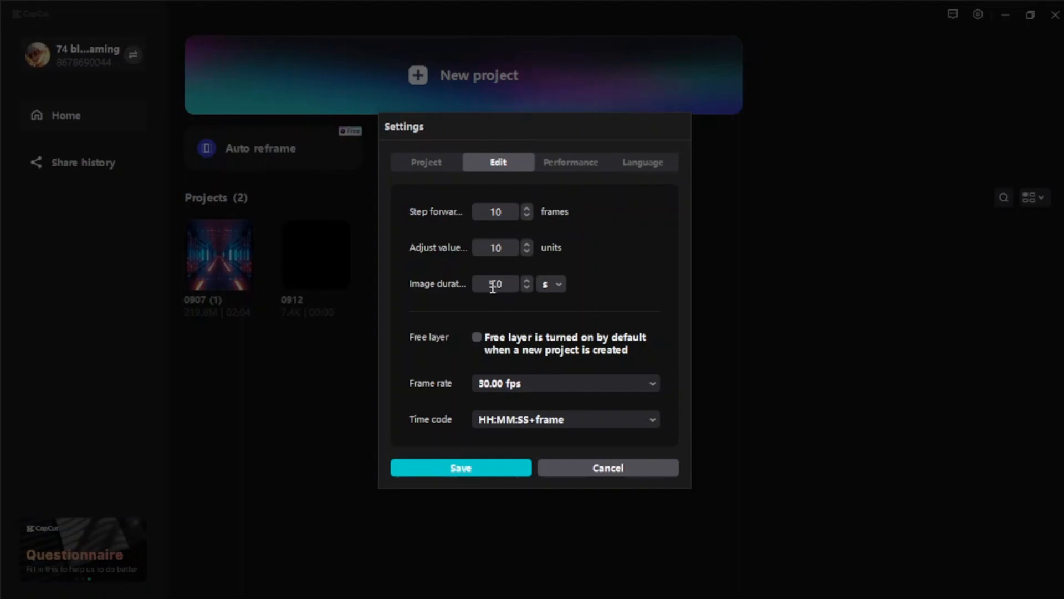
pyautogui.click(526, 383)
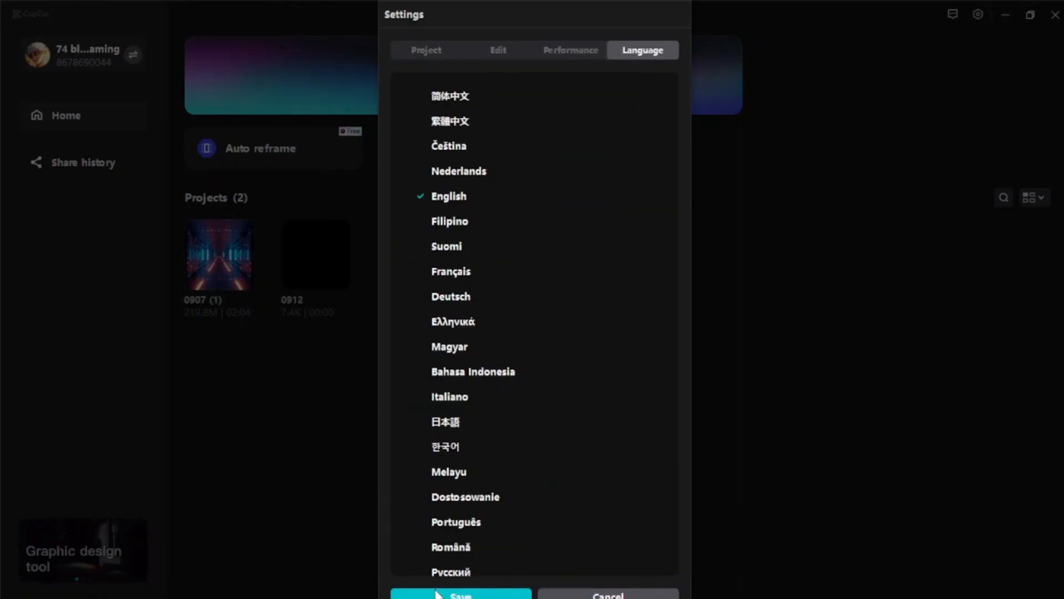
pyautogui.click(436, 593)
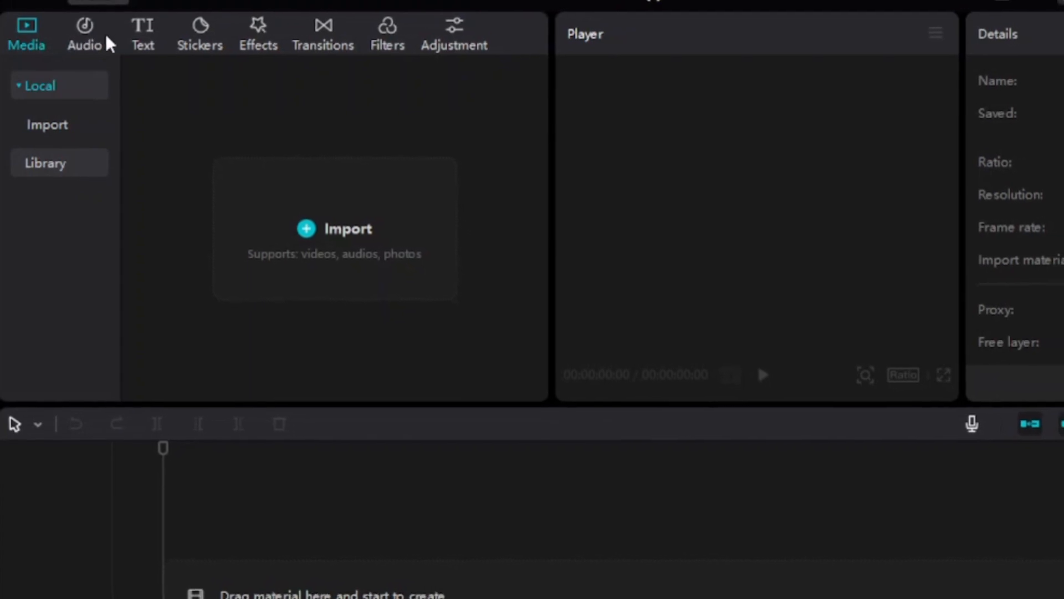
# - Look through the audio, text, stickers and effects libraries, and return to the local media library
pyautogui.click(79, 36)
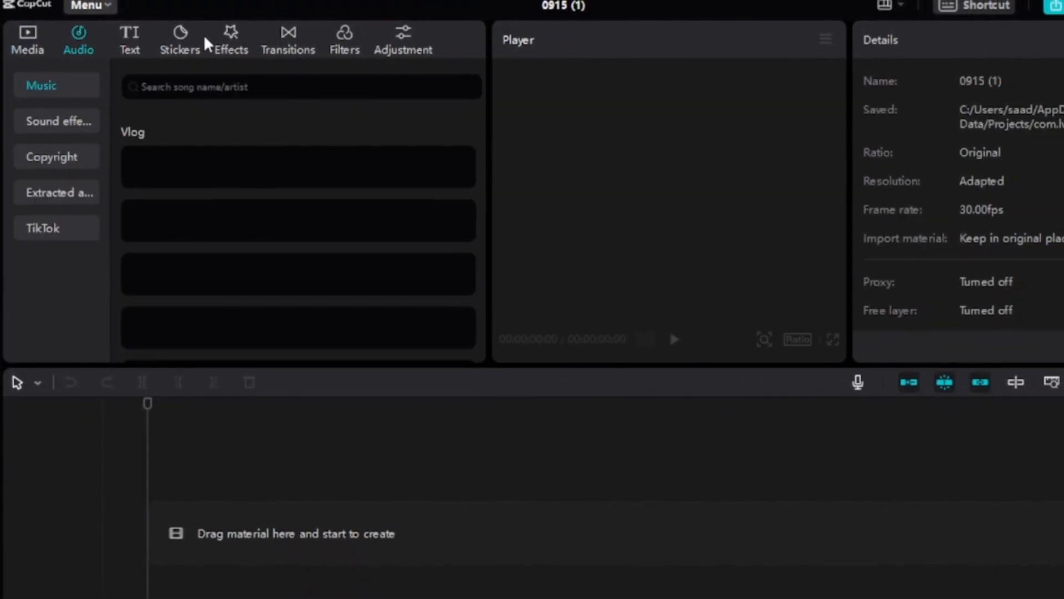
pyautogui.click(129, 40)
pyautogui.click(182, 40)
pyautogui.click(231, 40)
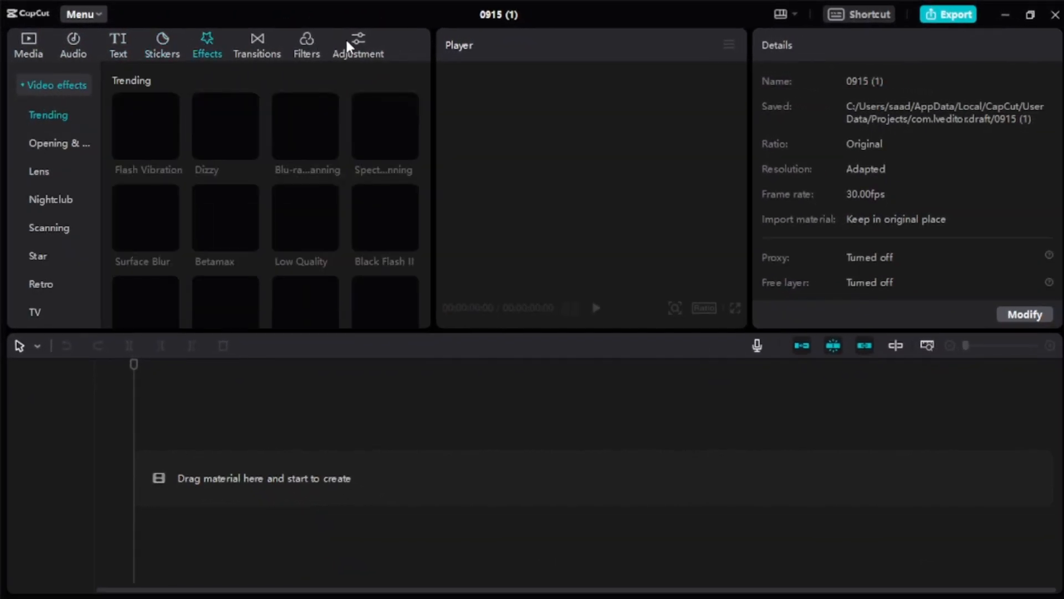
pyautogui.click(25, 43)
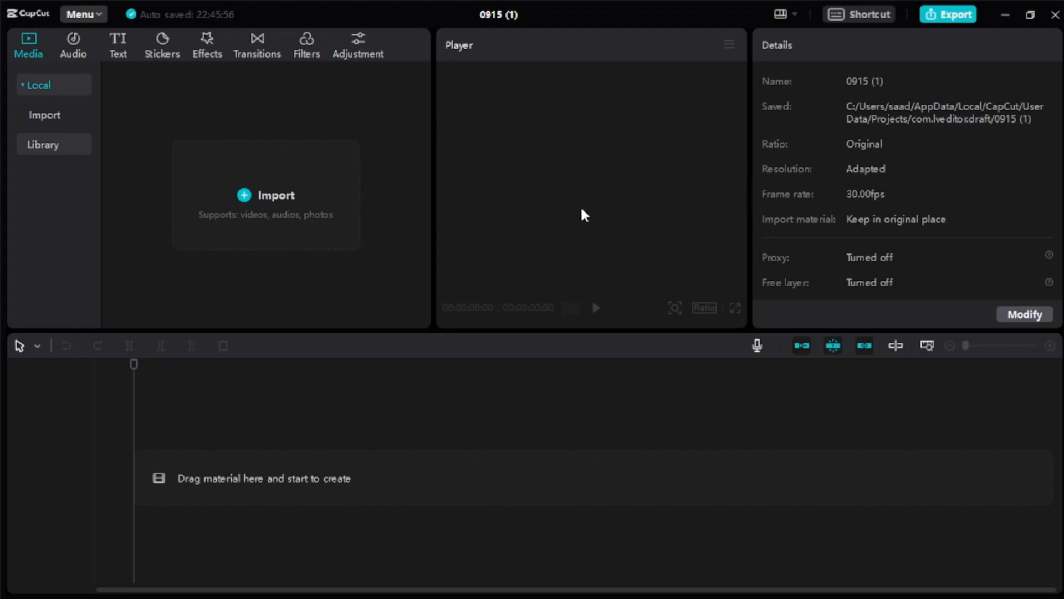
# - Set the project's frame rate to 60.00 fps and save the project settings
pyautogui.click(1023, 317)
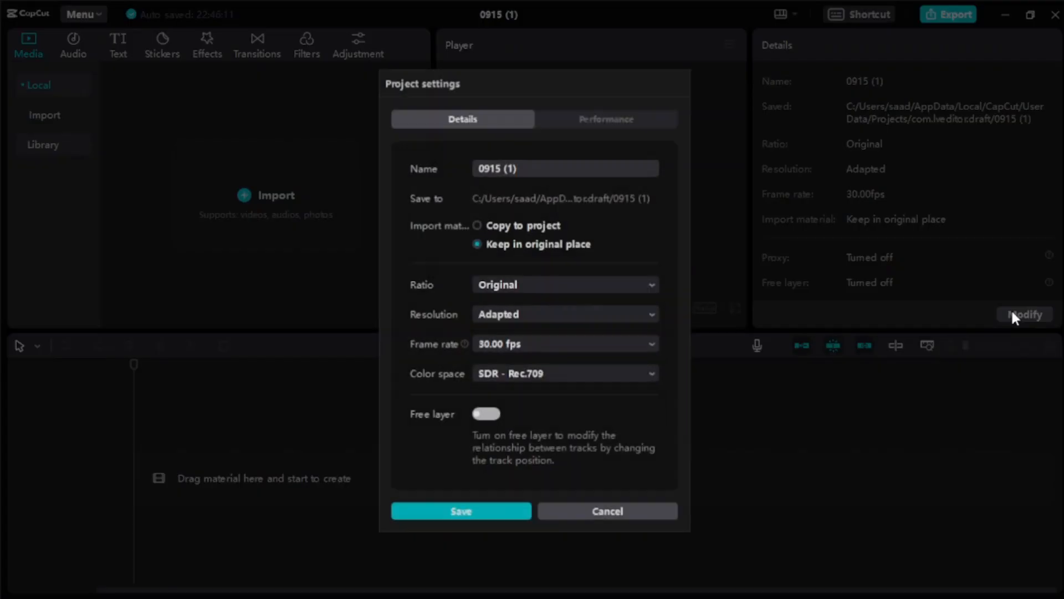
pyautogui.click(538, 312)
pyautogui.click(544, 342)
pyautogui.click(544, 341)
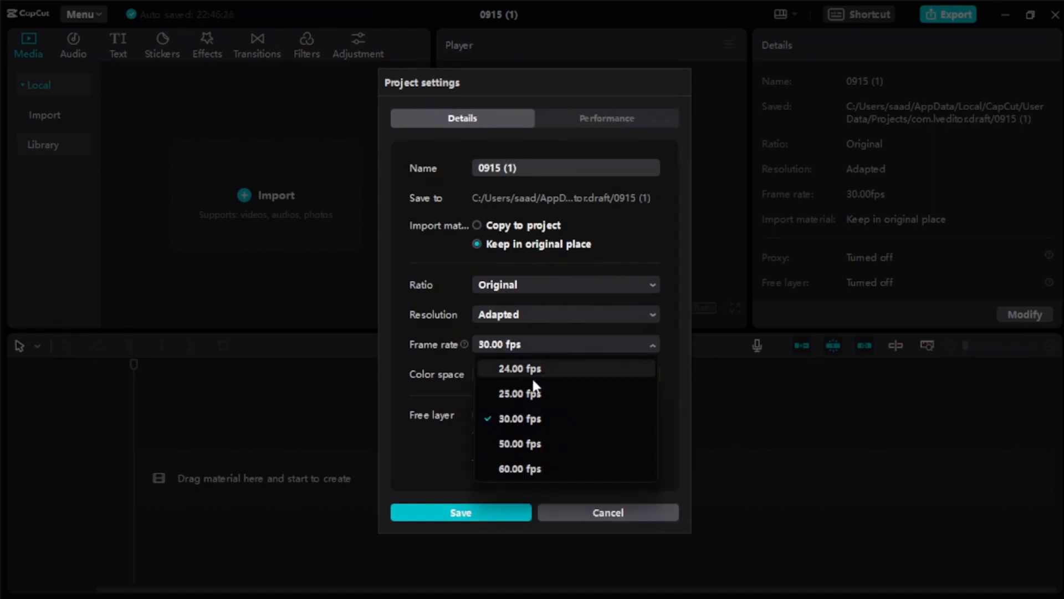
pyautogui.click(519, 469)
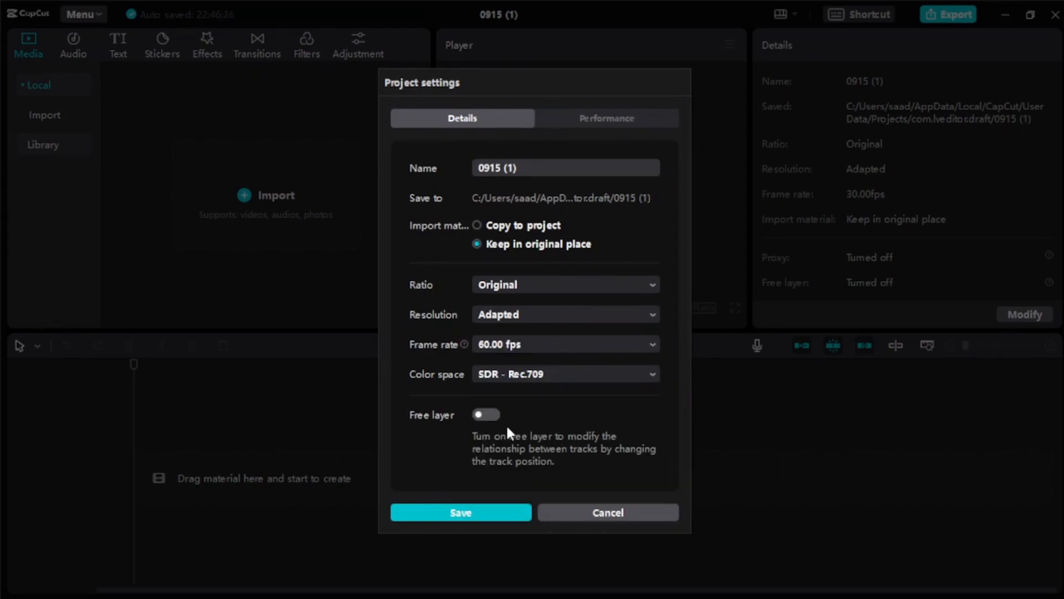
pyautogui.click(487, 517)
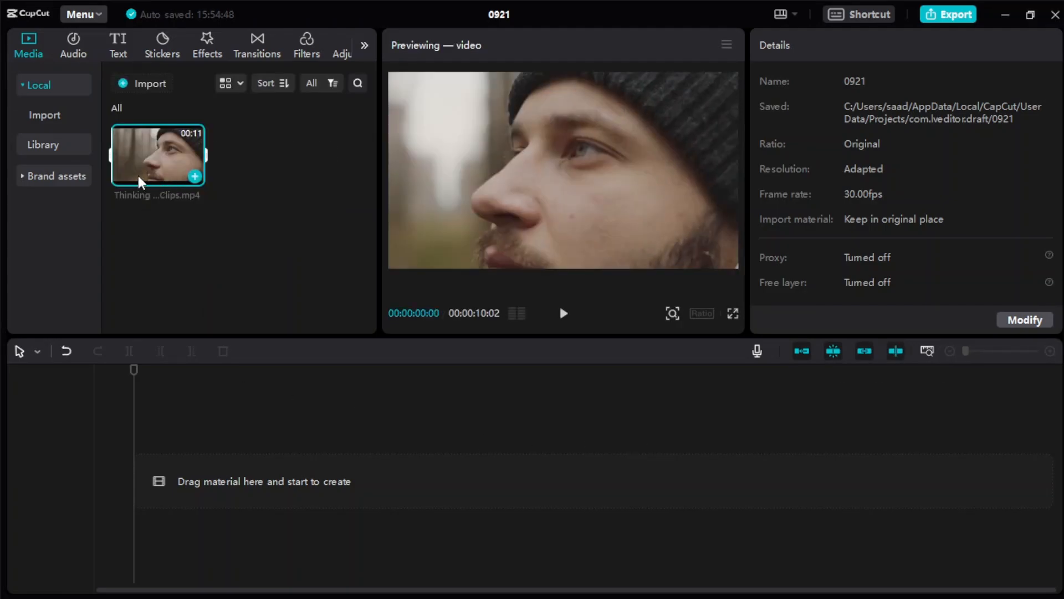
# - Place the Thinking video clip on the timeline and shift it further along the track
pyautogui.moveTo(176, 169); pyautogui.dragTo(255, 503)
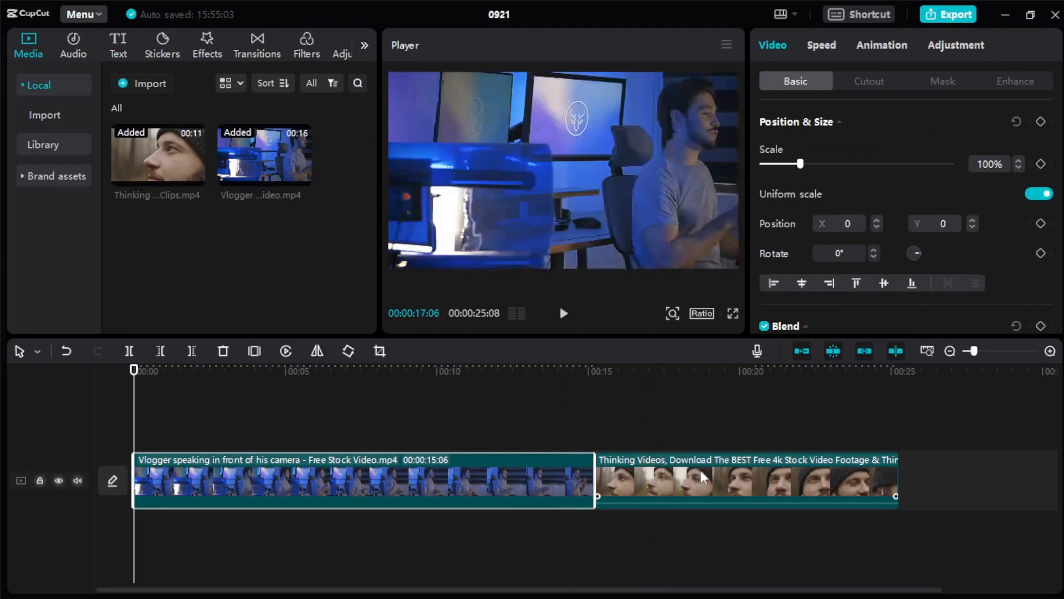
pyautogui.moveTo(726, 470); pyautogui.dragTo(821, 471)
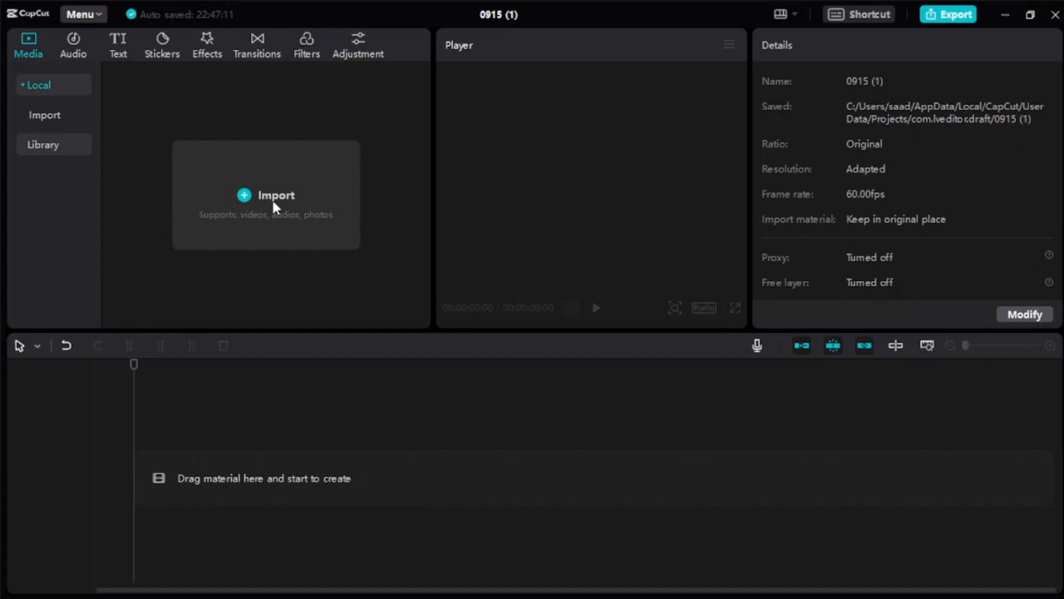
# - Import the Studio - 6786 and Vlogger videos from the Assets folder, and preview the Vlogger clip
pyautogui.click(270, 215)
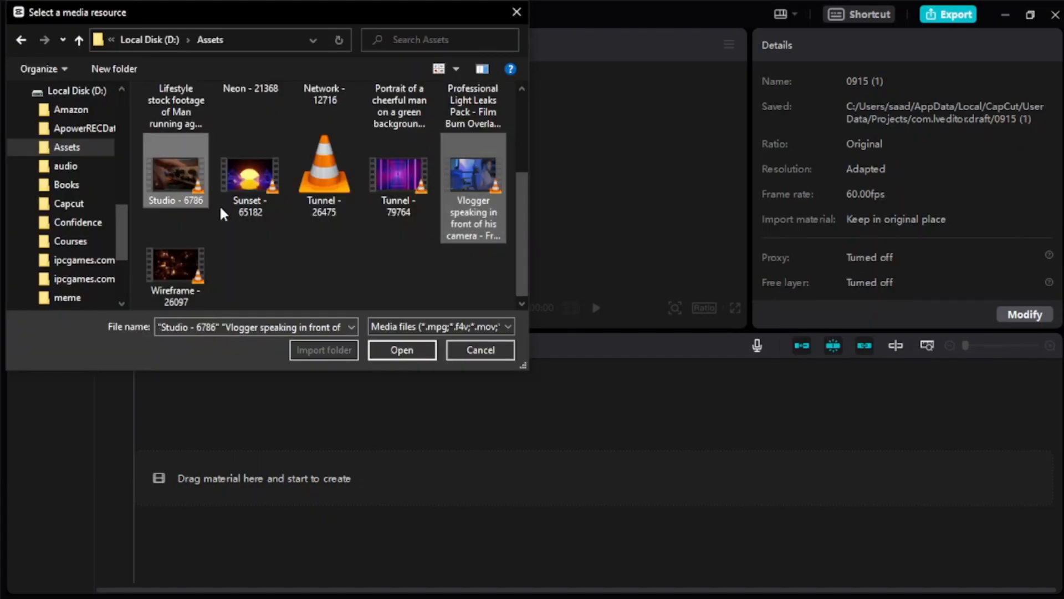
pyautogui.click(397, 350)
pyautogui.click(259, 171)
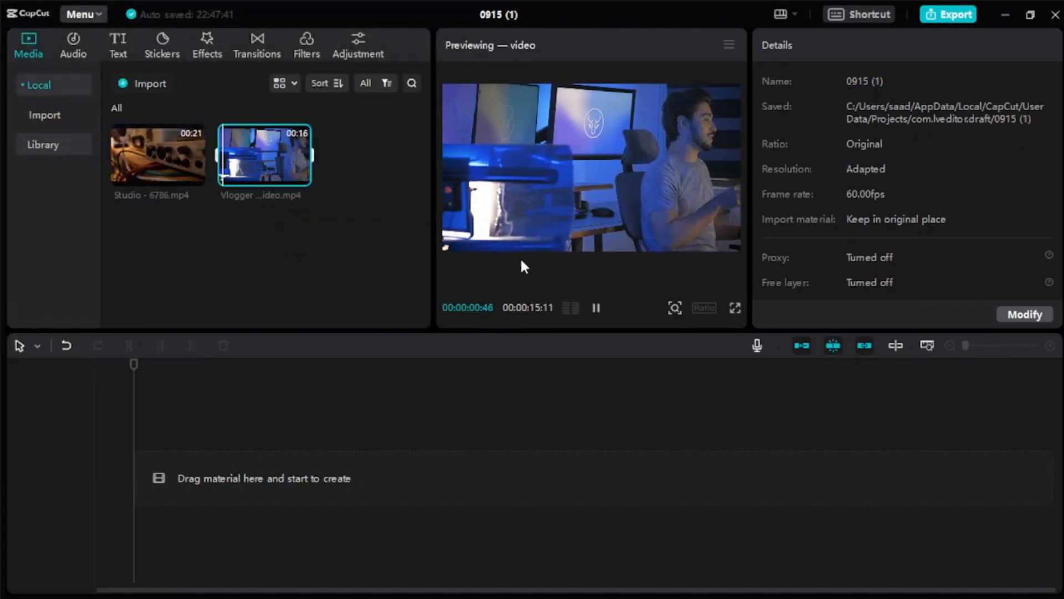
# - Place the Vlogger clip and the Studio - 6786 clip one after the other on the timeline, and try trimming the Vlogger clip's end
pyautogui.moveTo(284, 167); pyautogui.dragTo(177, 449)
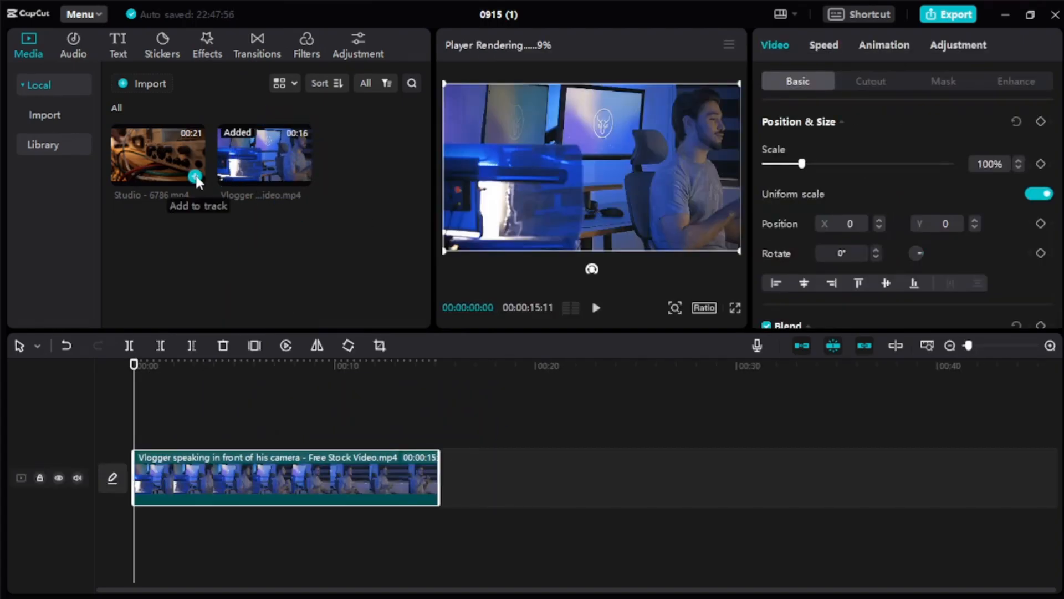
pyautogui.click(195, 176)
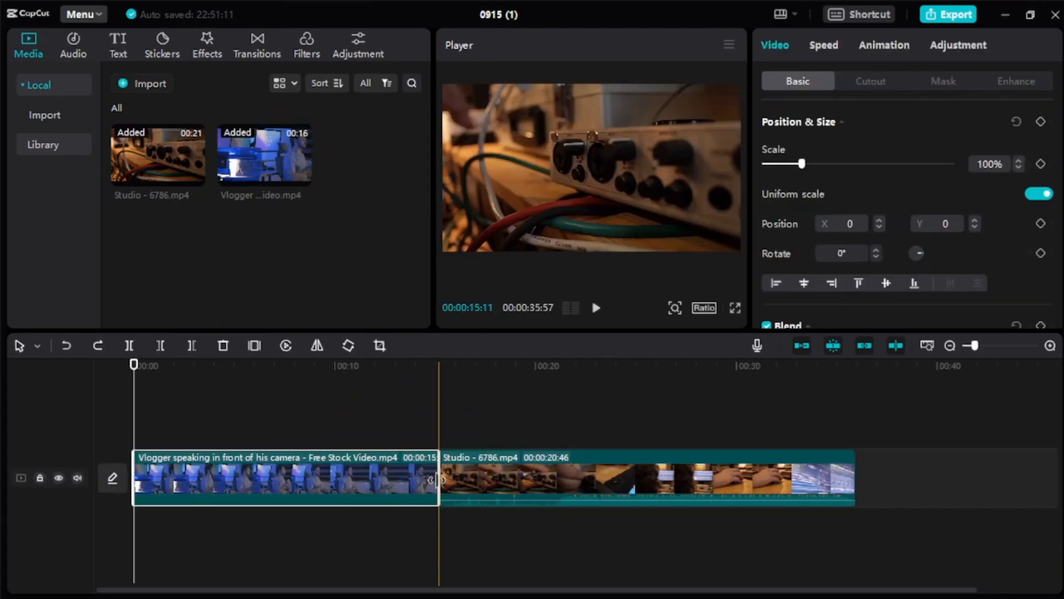
pyautogui.moveTo(437, 479); pyautogui.dragTo(363, 478)
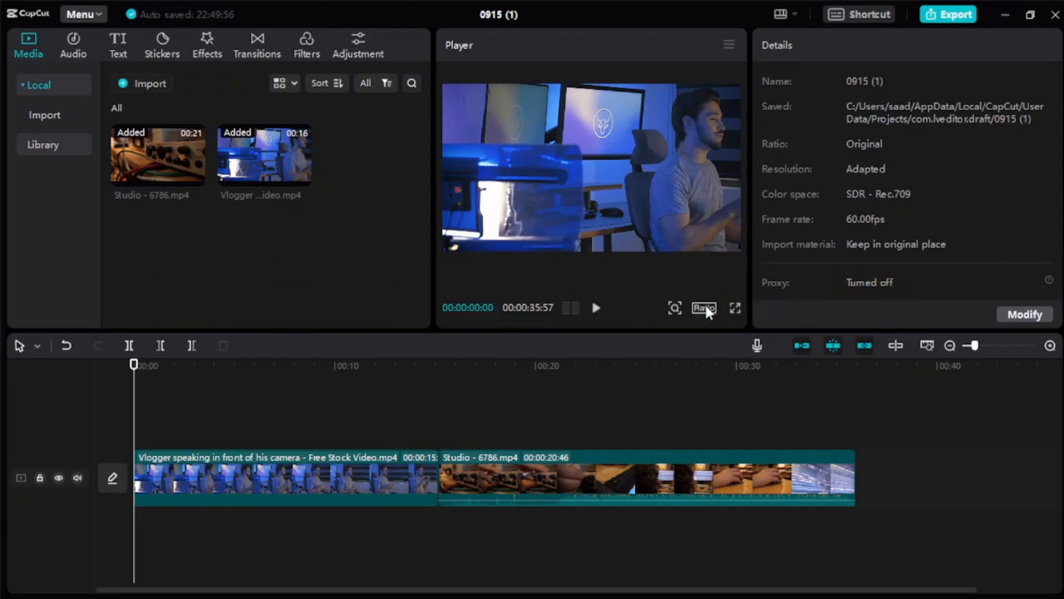
# - Try the 9:16 aspect ratio for the project, and undo the change
pyautogui.click(704, 308)
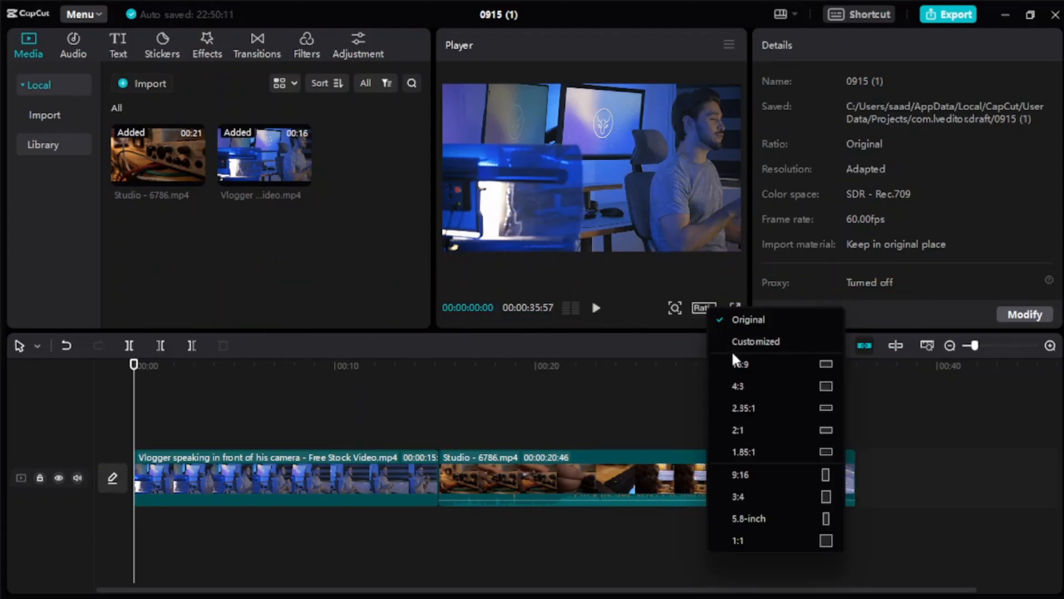
pyautogui.click(804, 475)
pyautogui.click(66, 345)
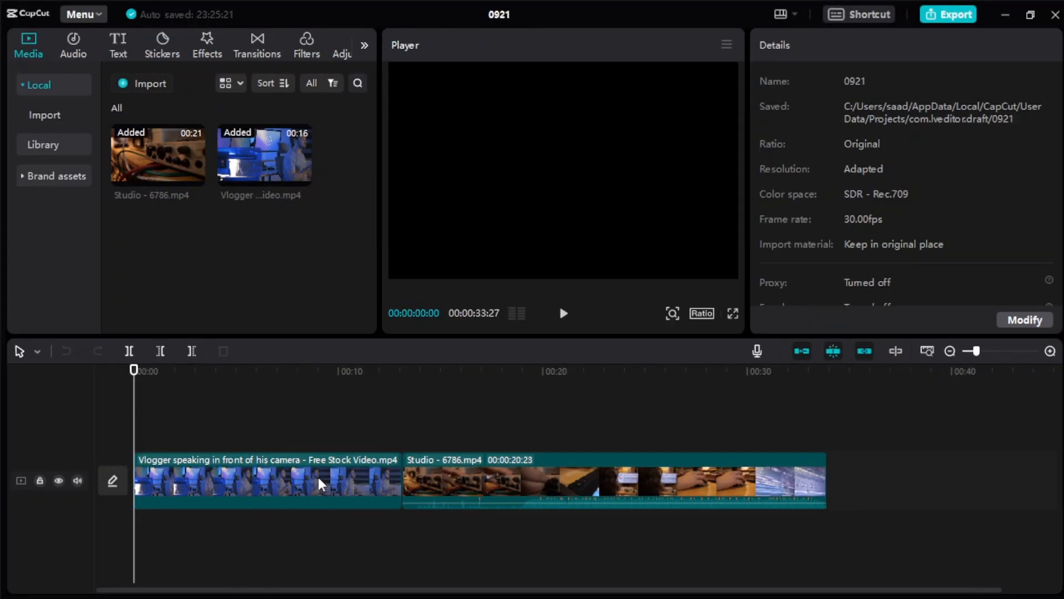
# - Trim the end of the Vlogger clip and split the Studio - 6786 clip towards its end
pyautogui.click(388, 491)
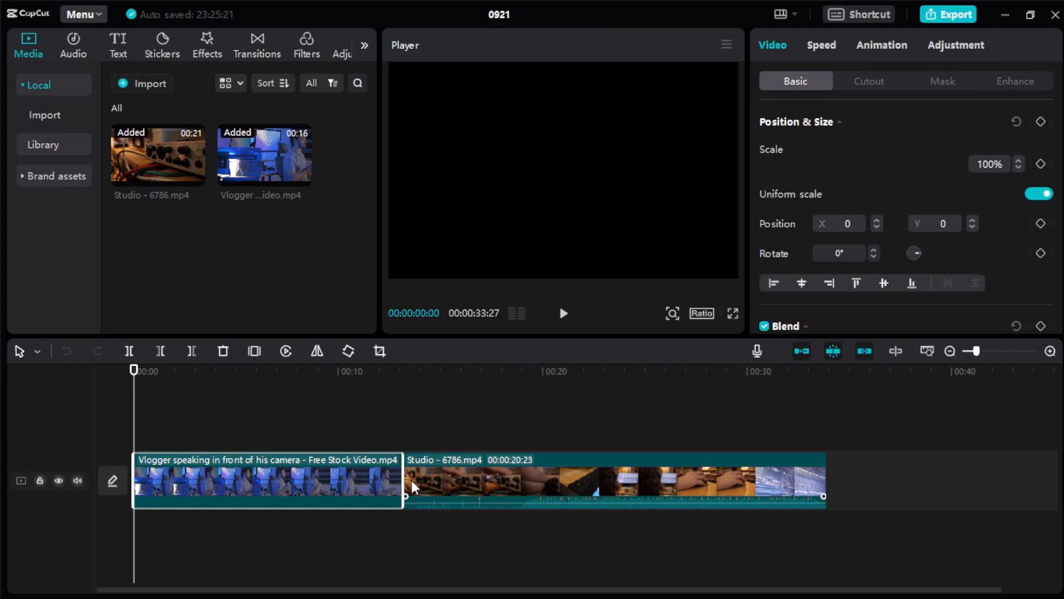
pyautogui.moveTo(401, 479); pyautogui.dragTo(382, 478)
pyautogui.click(746, 477)
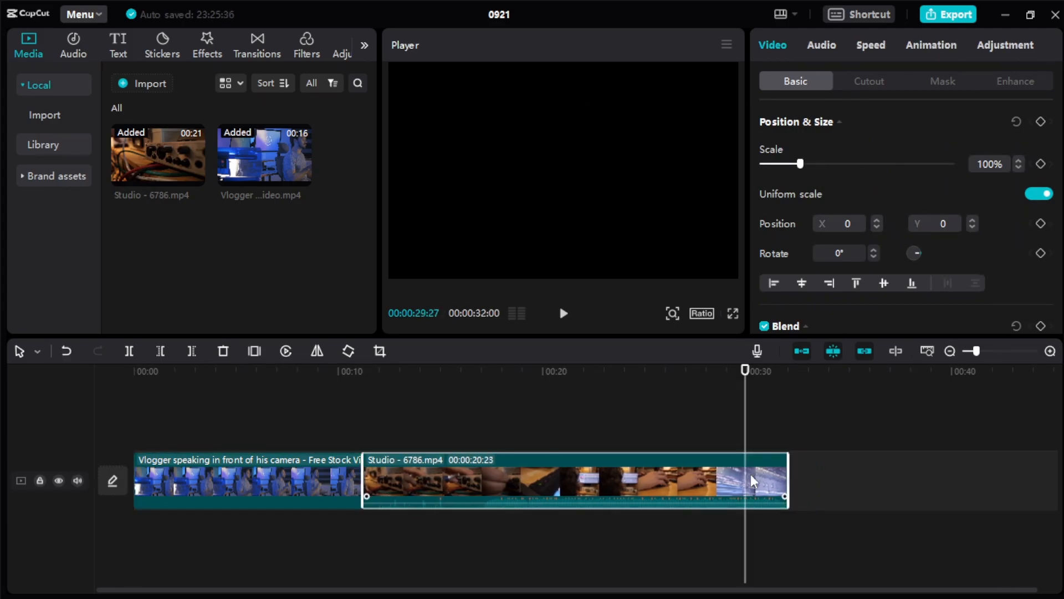
pyautogui.hotkey('ctrl', 'b')
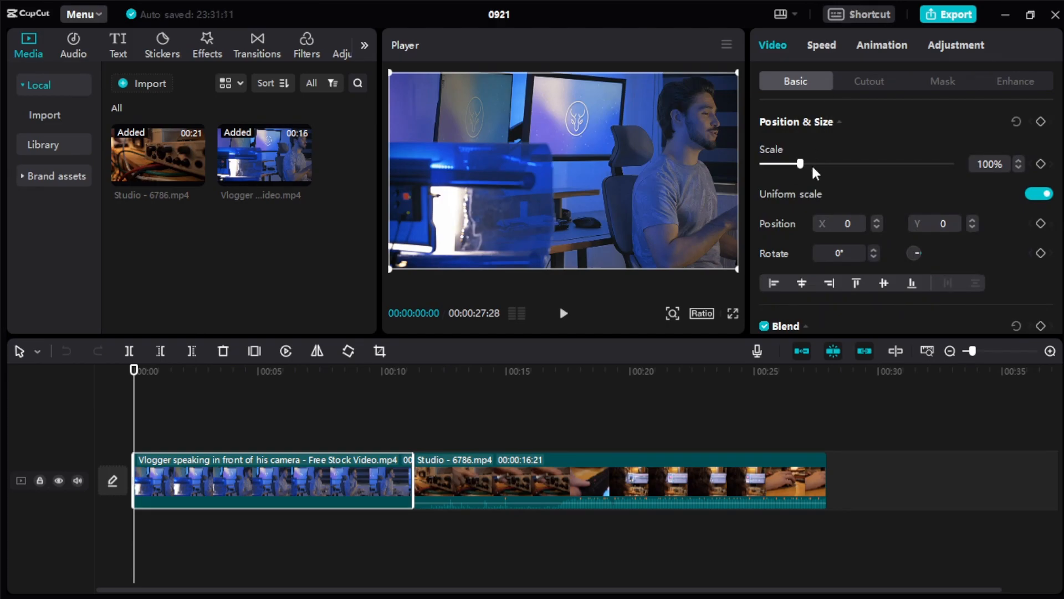
# - Scale the Vlogger clip to 104% with a scale keyframe at its start, and move the playhead to about 8 seconds
pyautogui.moveTo(800, 163)
pyautogui.mouseDown()
pyautogui.moveTo(827, 166)
pyautogui.moveTo(803, 177)
pyautogui.mouseUp()
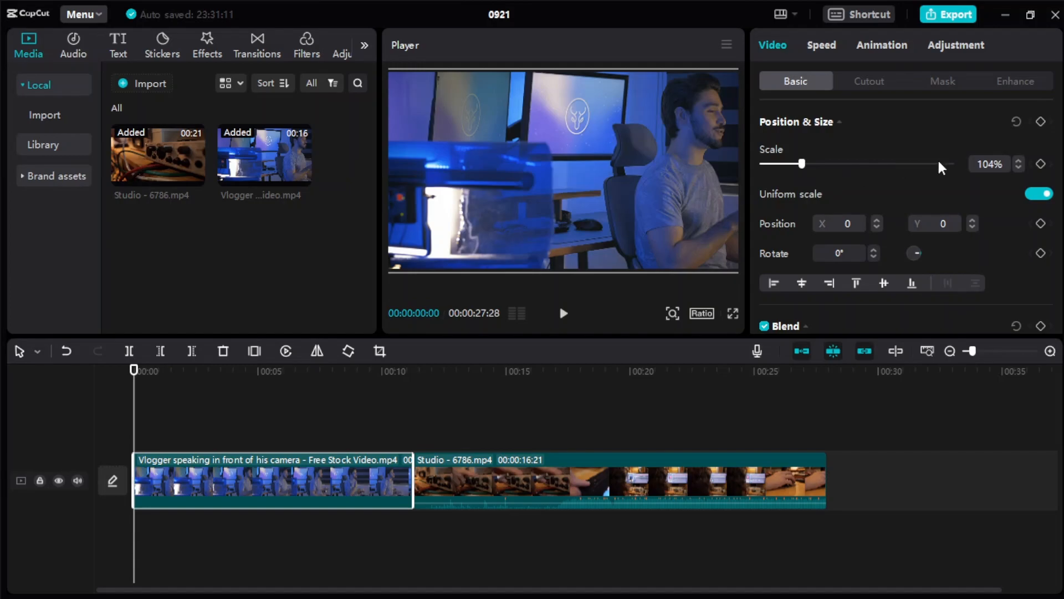
pyautogui.click(1040, 165)
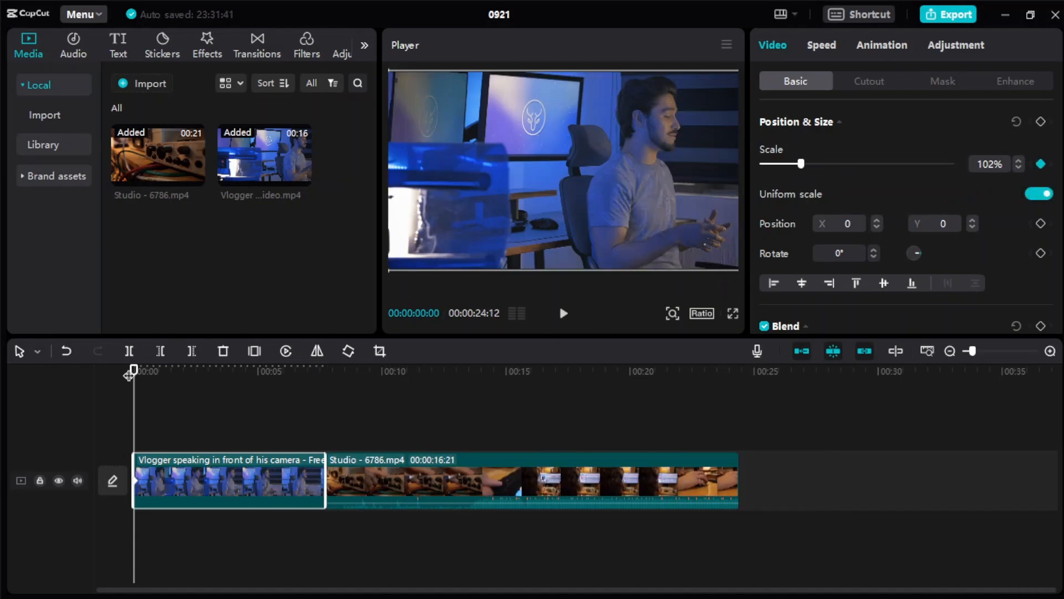
pyautogui.moveTo(129, 375); pyautogui.dragTo(326, 394)
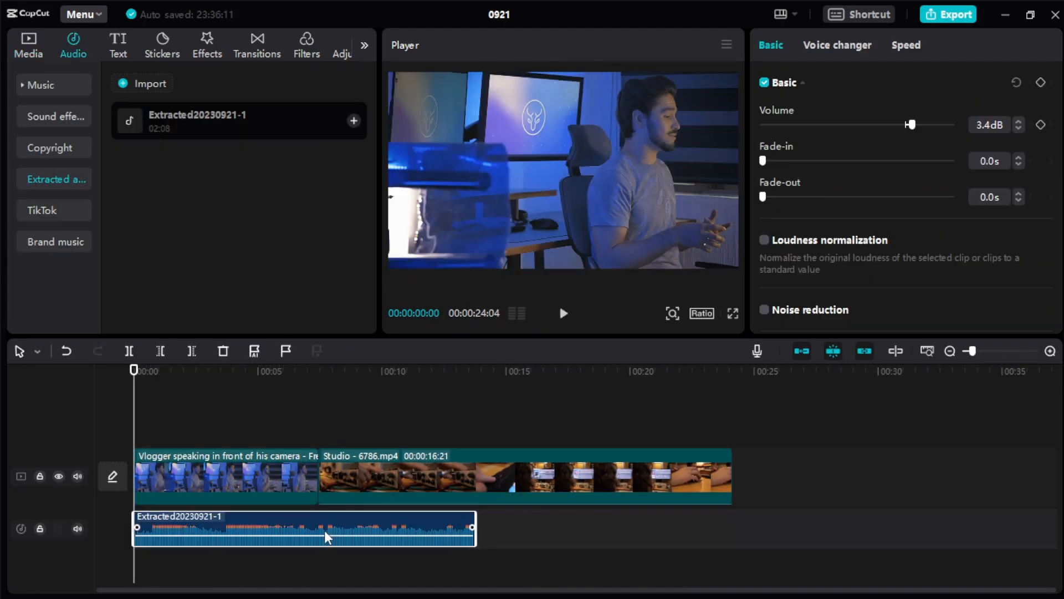
# - Lower the volume of the extracted audio clip below the video track
pyautogui.moveTo(324, 534); pyautogui.dragTo(324, 532)
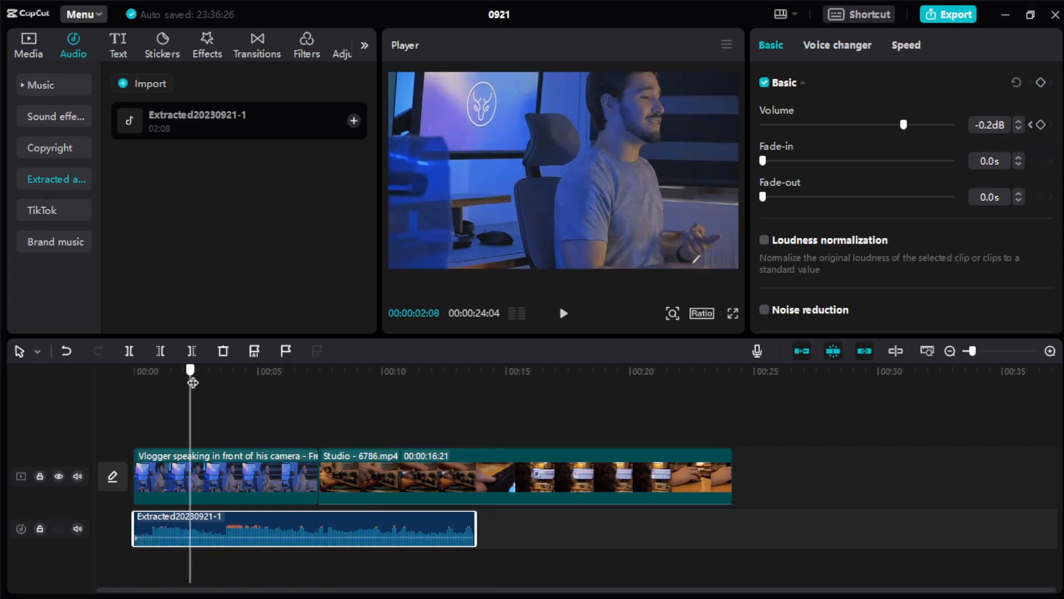
pyautogui.moveTo(909, 124); pyautogui.dragTo(886, 126)
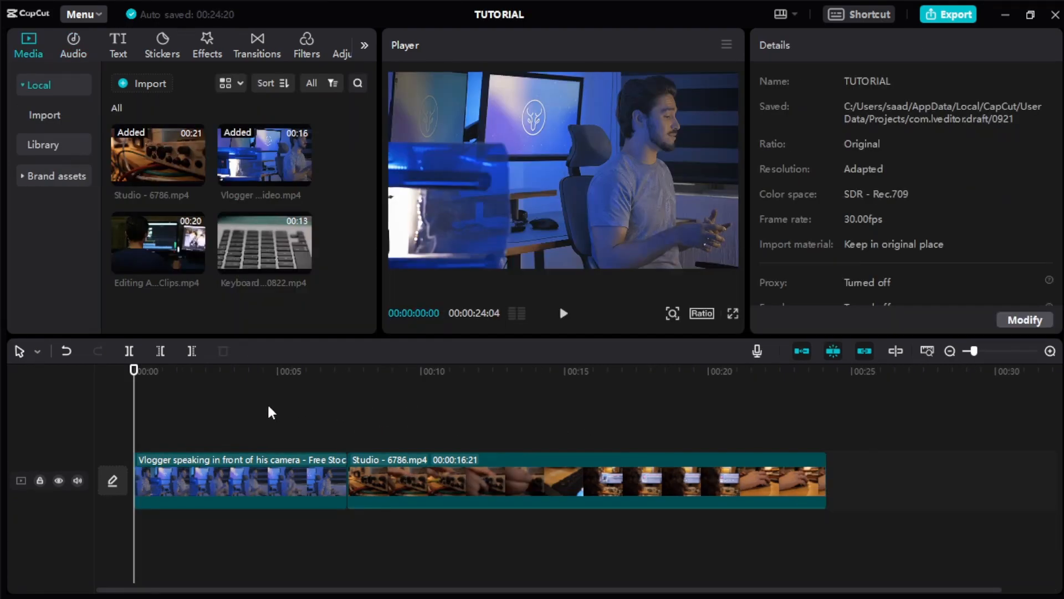
# - Overlay the Editing A Video clip on a track above the Vlogger clip at about 4 seconds, and play back that part
pyautogui.click(185, 251)
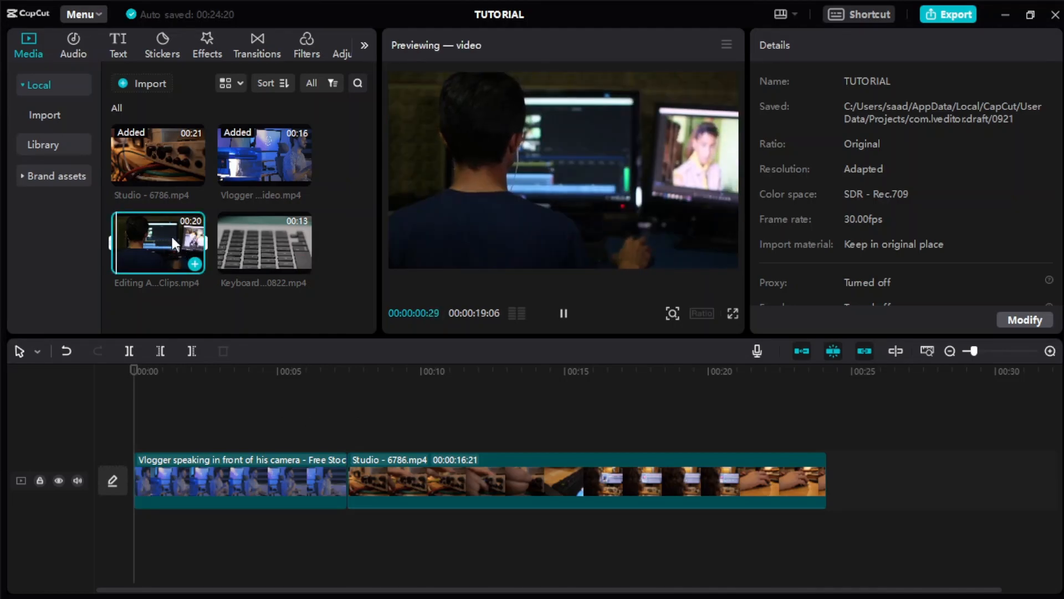
pyautogui.moveTo(174, 244); pyautogui.dragTo(258, 438)
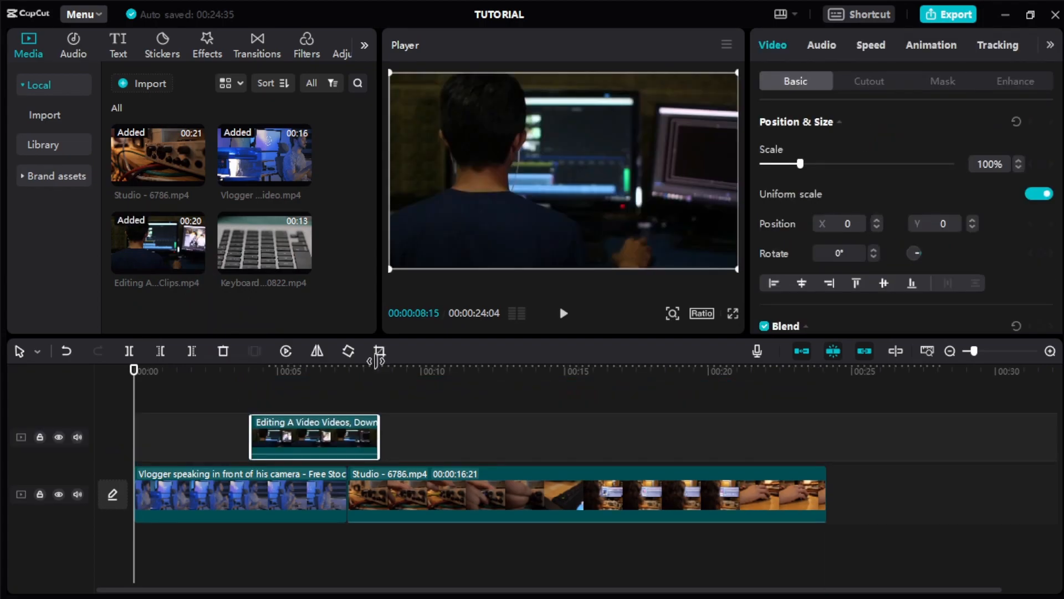
pyautogui.click(240, 388)
pyautogui.press('space')
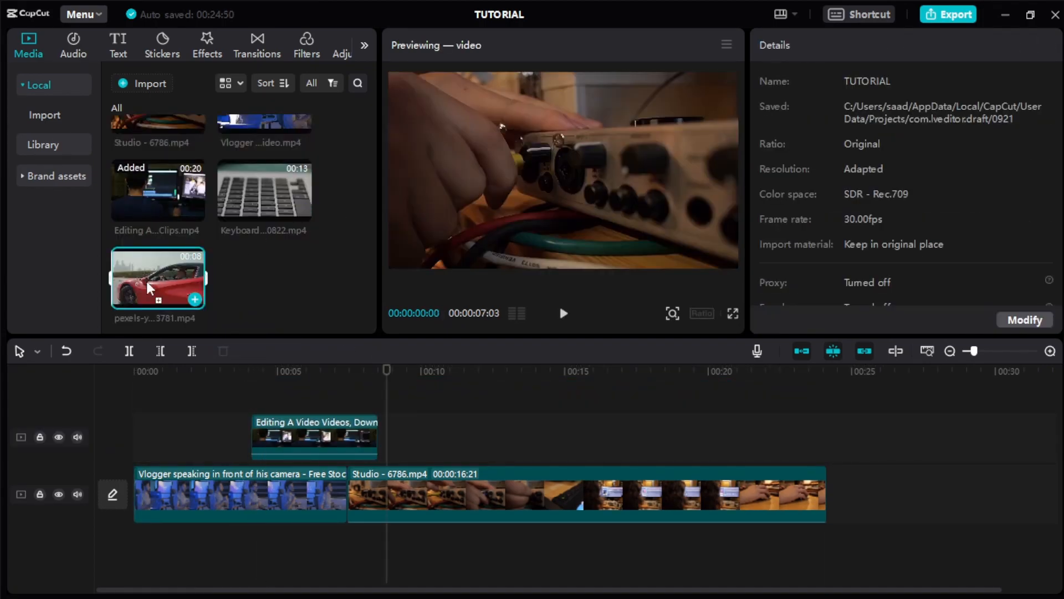
pyautogui.moveTo(157, 277); pyautogui.dragTo(483, 427)
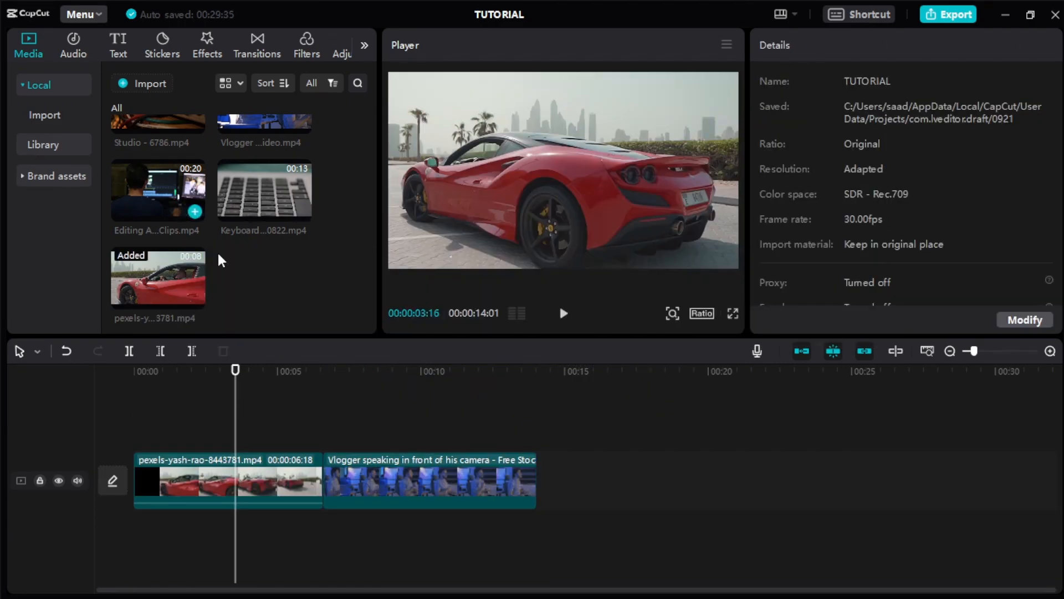
# - Add a default text at the start of the timeline and extend it to the end of the Vlogger clip
pyautogui.click(119, 44)
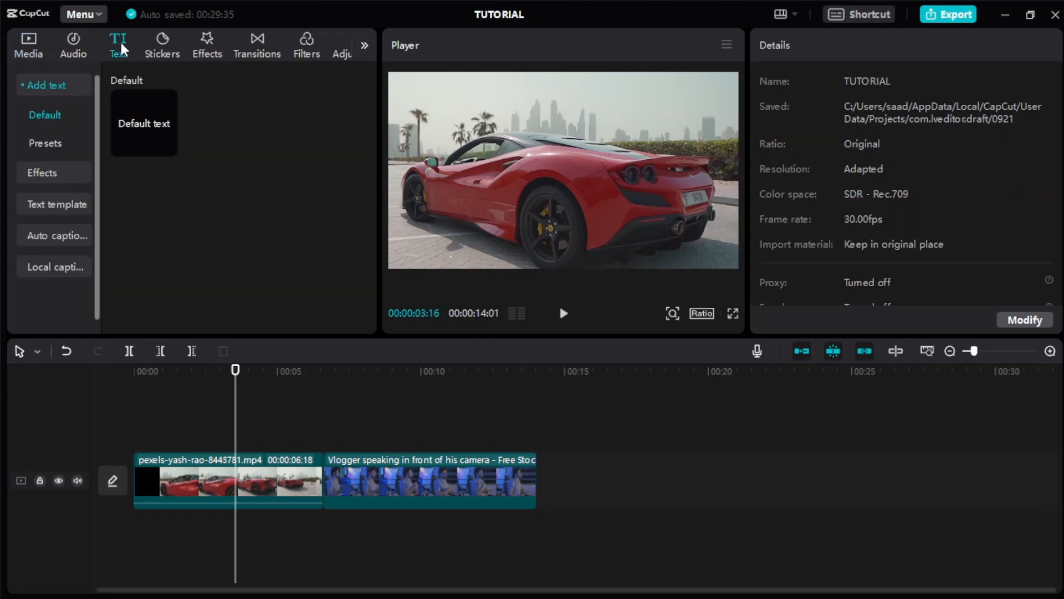
pyautogui.moveTo(147, 116); pyautogui.dragTo(160, 438)
pyautogui.moveTo(237, 438); pyautogui.dragTo(537, 441)
# - Give the default text a blocky uppercase font and a yellow preset style, and look through the remaining text options
pyautogui.click(854, 190)
pyautogui.click(856, 148)
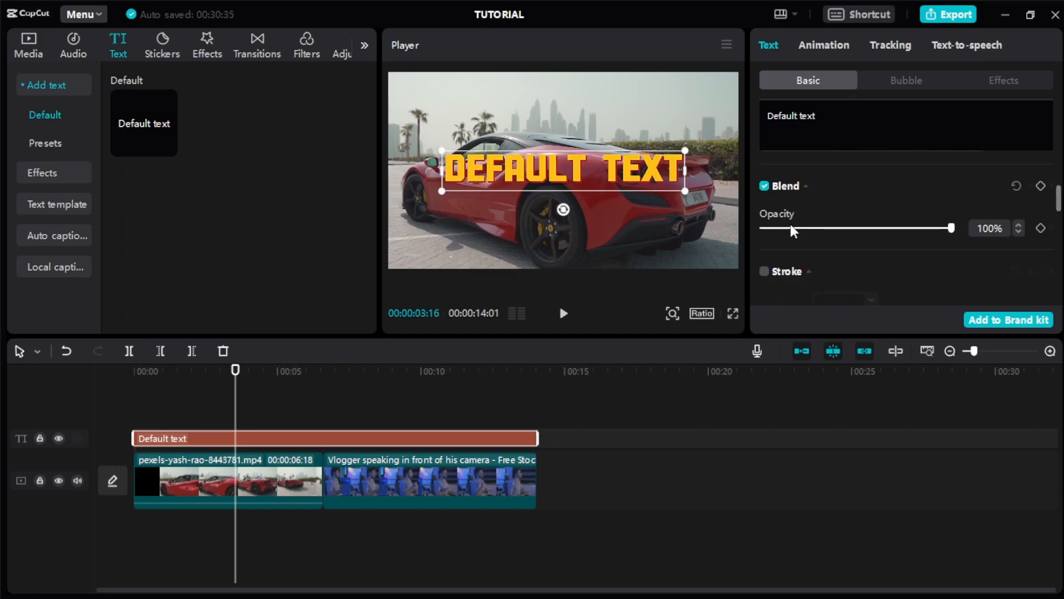
pyautogui.scroll(-3, 791, 233)
pyautogui.scroll(-2, 792, 233)
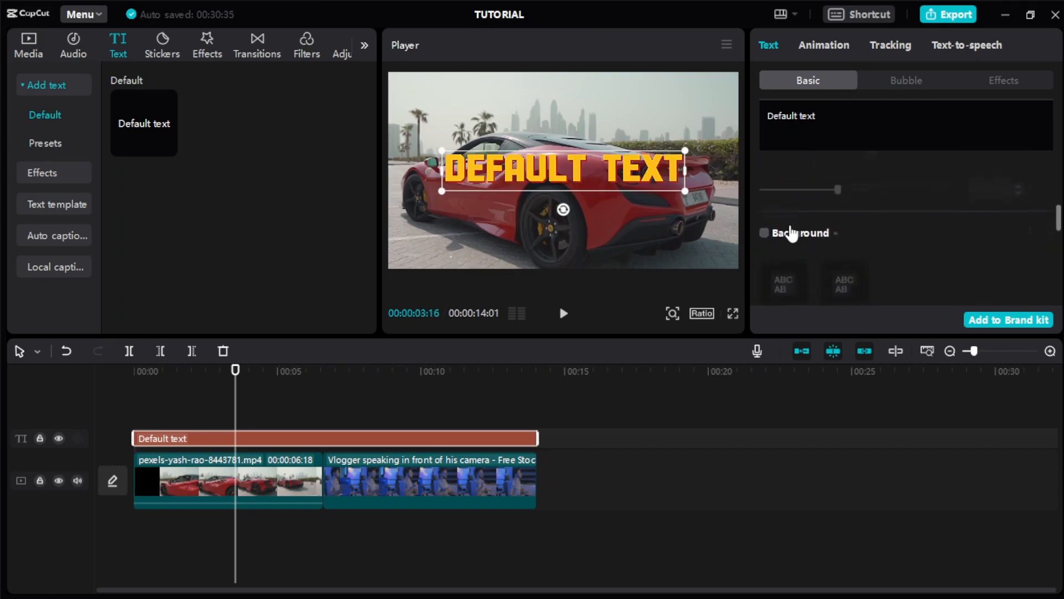
pyautogui.scroll(-2, 791, 231)
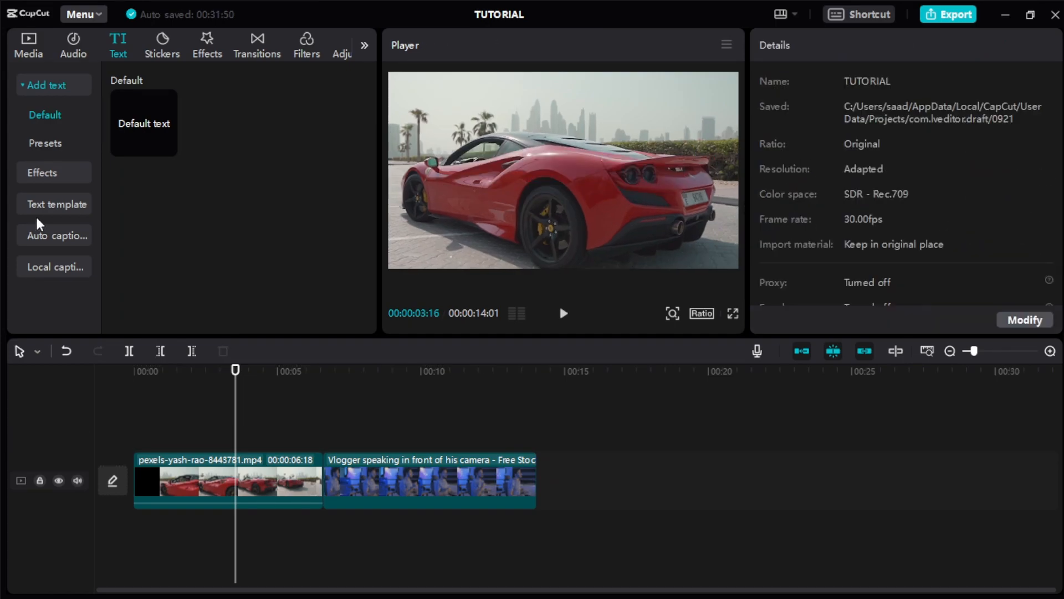
# - Place the first Trending text template, "Arriving in New York", on a track above the car clip
pyautogui.click(71, 205)
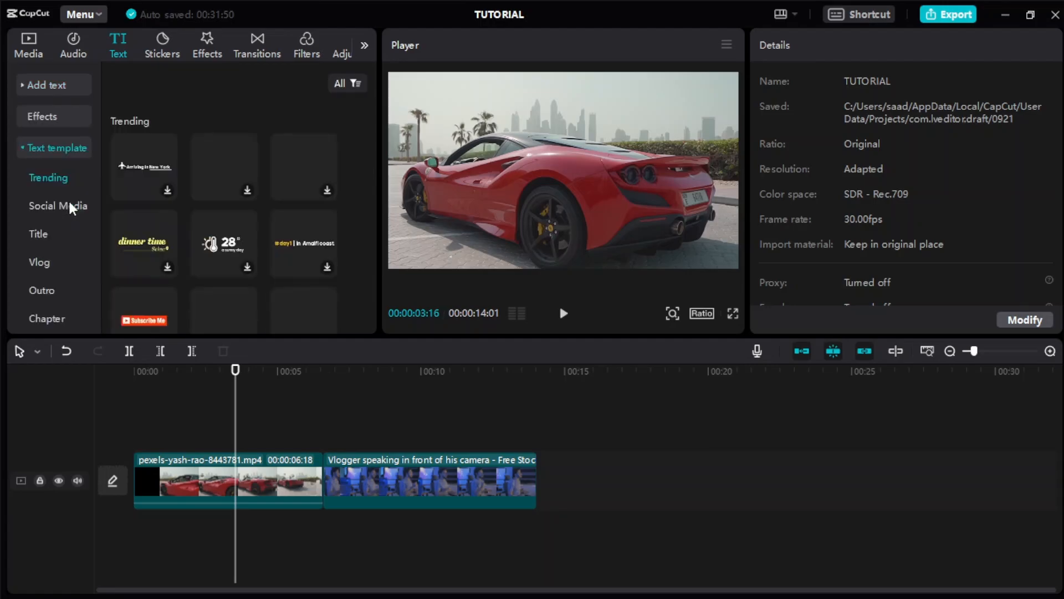
pyautogui.moveTo(144, 167); pyautogui.dragTo(186, 418)
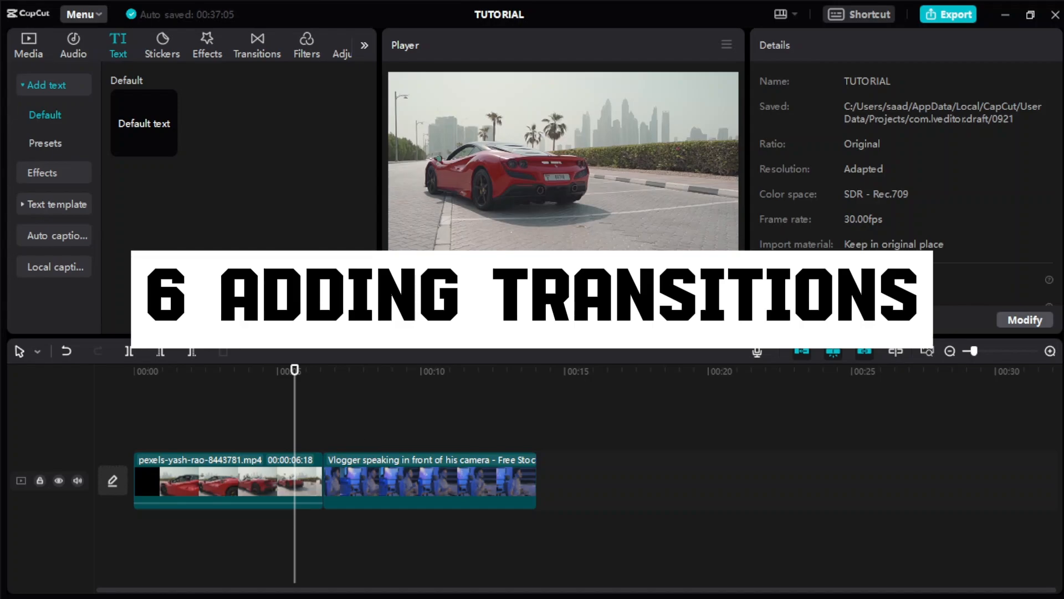
# - Add the Glare II light transition between the car and Vlogger clips, play it back, and try a clip animation
pyautogui.click(252, 51)
pyautogui.moveTo(224, 245); pyautogui.dragTo(313, 479)
pyautogui.moveTo(314, 479); pyautogui.dragTo(321, 481)
pyautogui.click(563, 313)
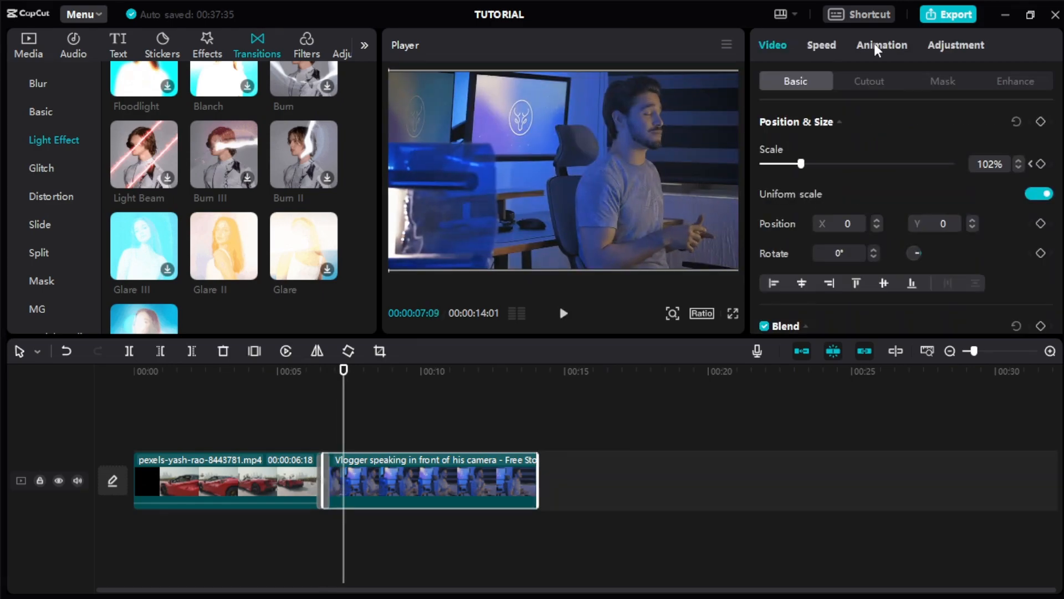
pyautogui.click(880, 46)
pyautogui.click(896, 261)
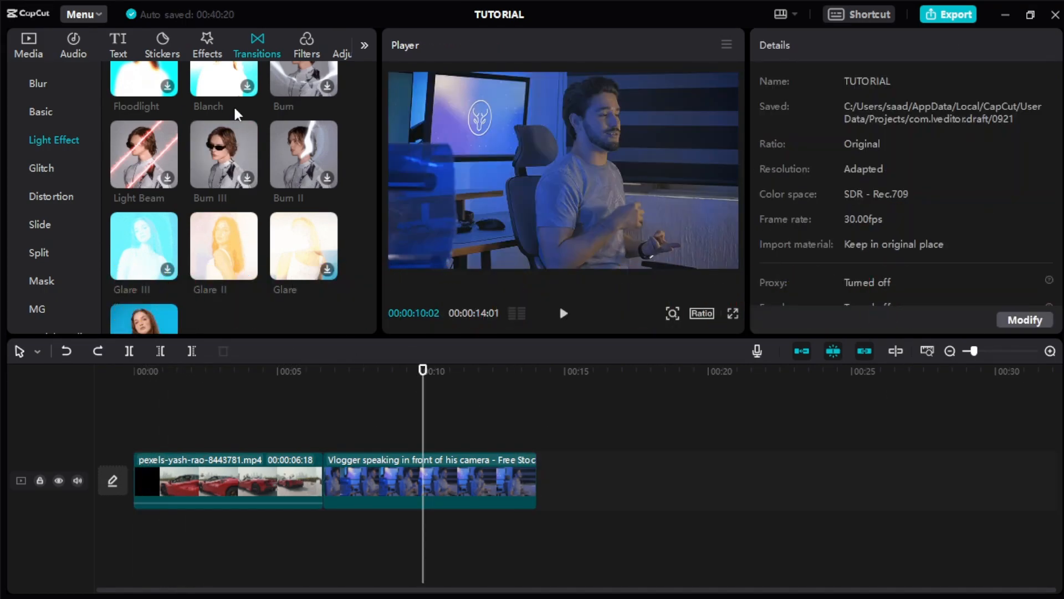
# - Place the Lightning effect on a track above the car clip, apply the Shake effect to that clip, and play it back
pyautogui.click(207, 50)
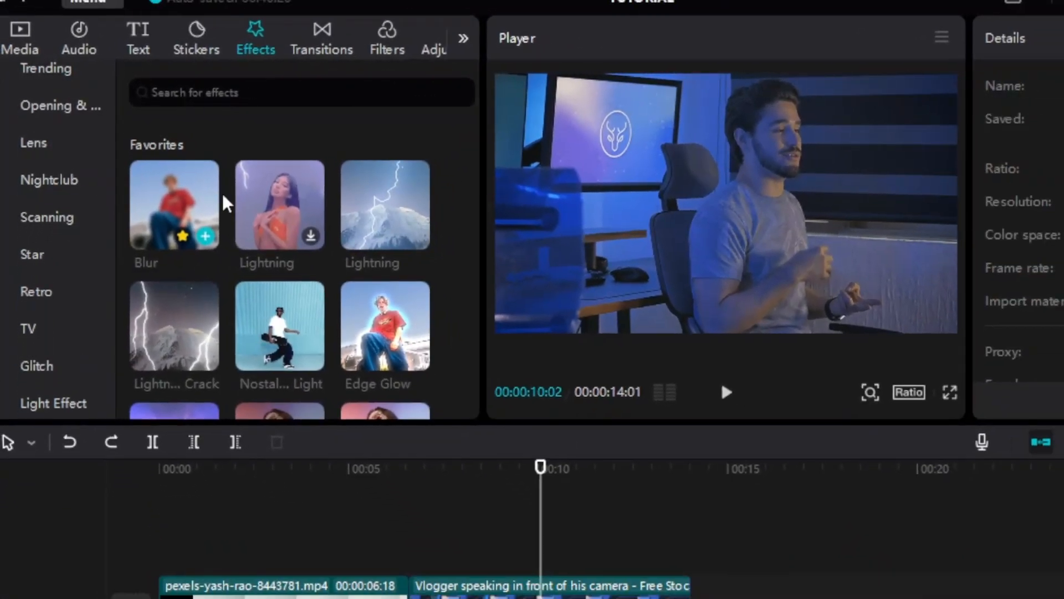
pyautogui.moveTo(145, 172); pyautogui.dragTo(152, 452)
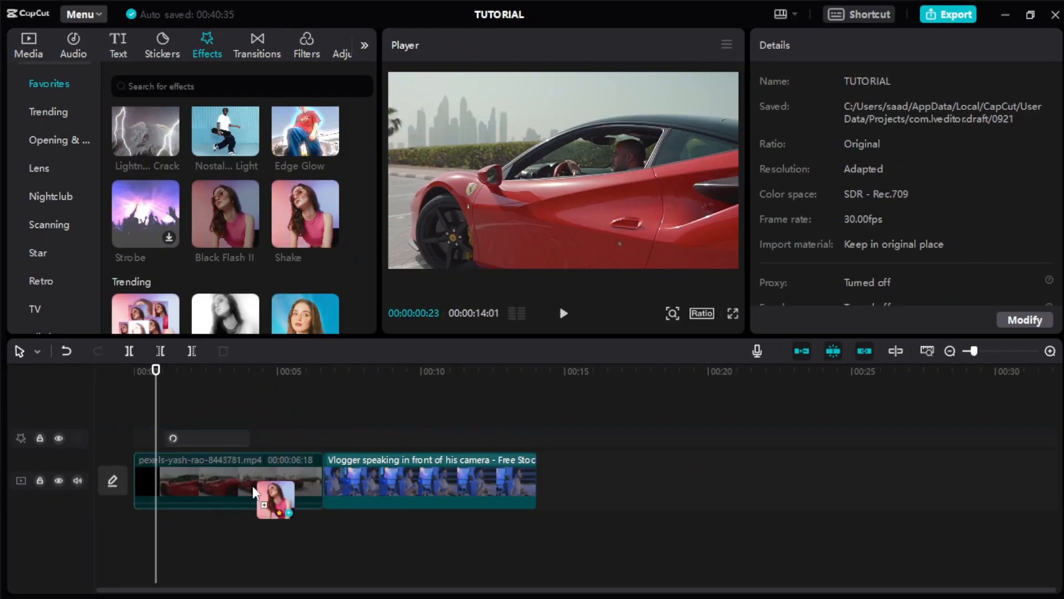
pyautogui.moveTo(253, 482); pyautogui.dragTo(230, 493)
pyautogui.press('space')
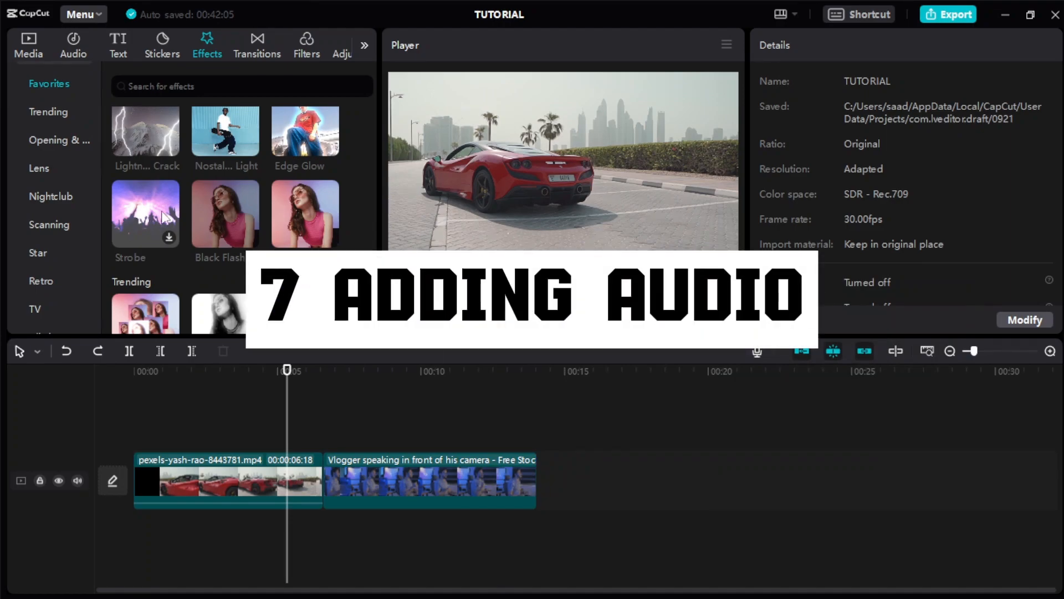
# - Place the extracted audio Extracted20230921-1 at the timeline start on a track below the clips, and set its volume to 20 dB
pyautogui.click(73, 46)
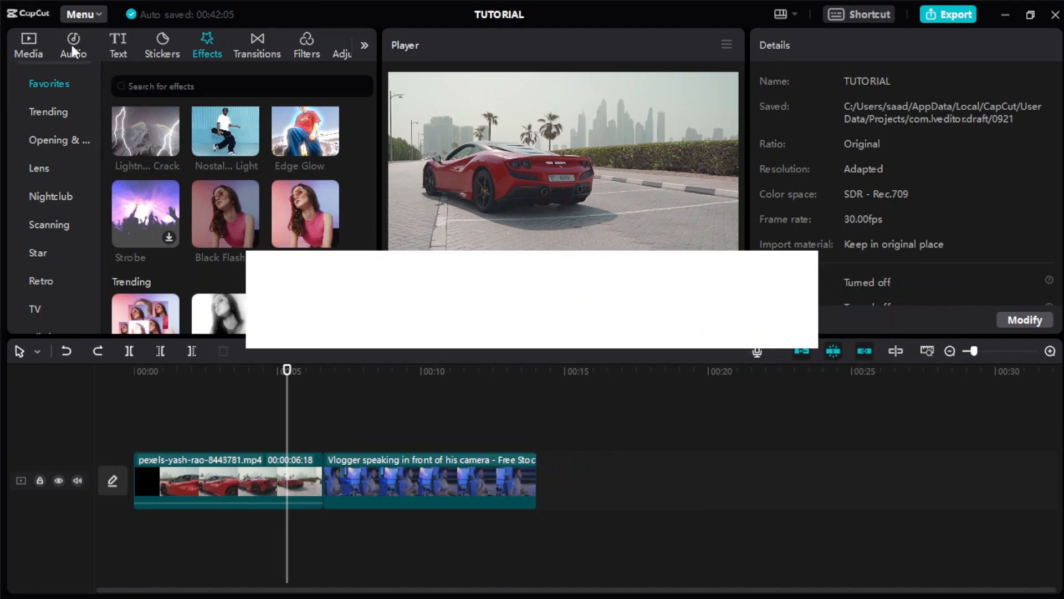
pyautogui.scroll(-5, 216, 191)
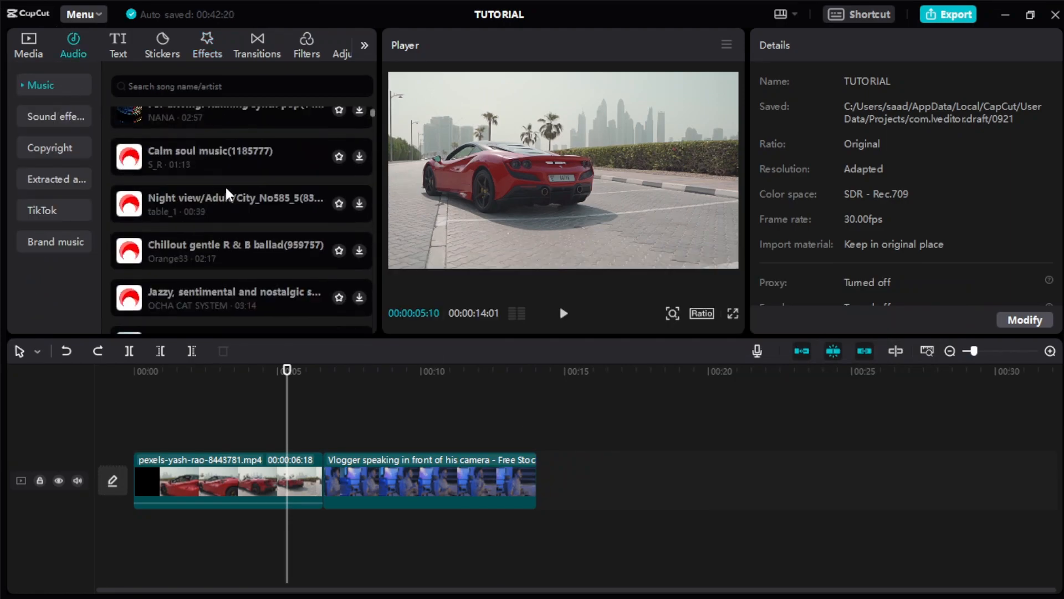
pyautogui.click(55, 116)
pyautogui.scroll(-10, 220, 171)
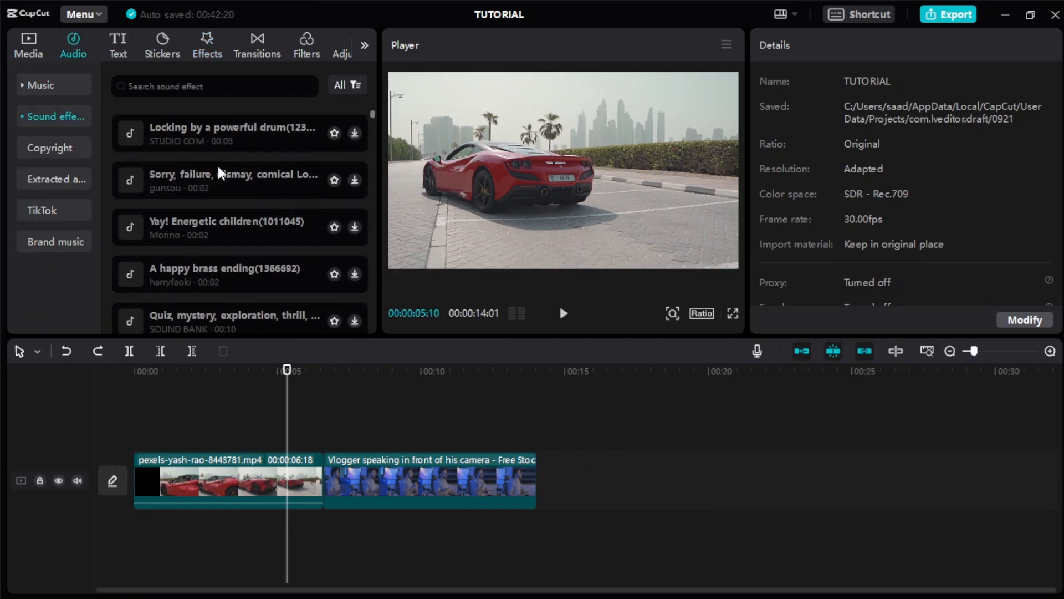
pyautogui.click(56, 179)
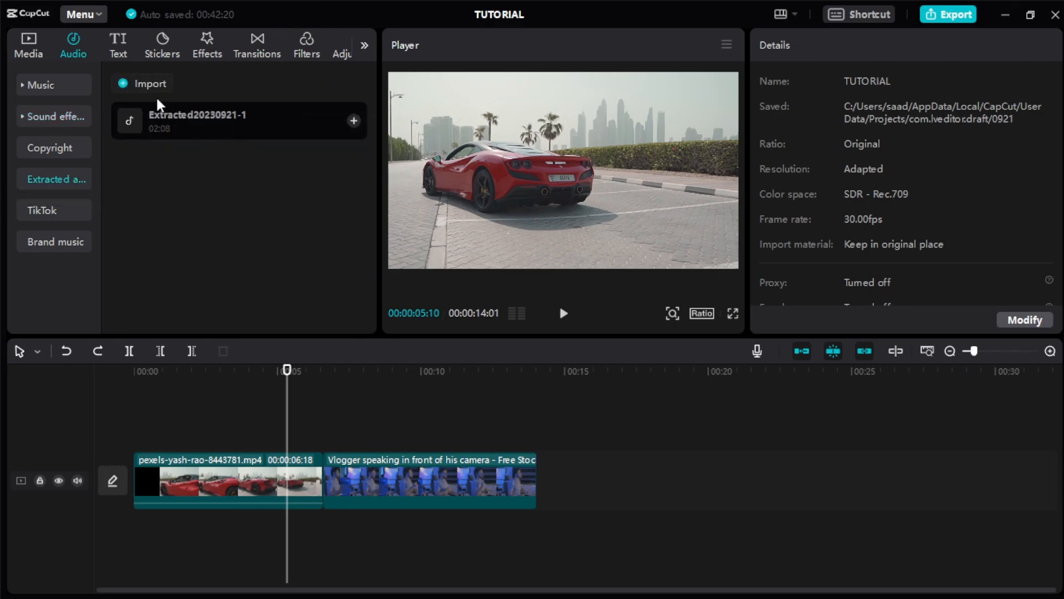
pyautogui.moveTo(182, 125); pyautogui.dragTo(145, 536)
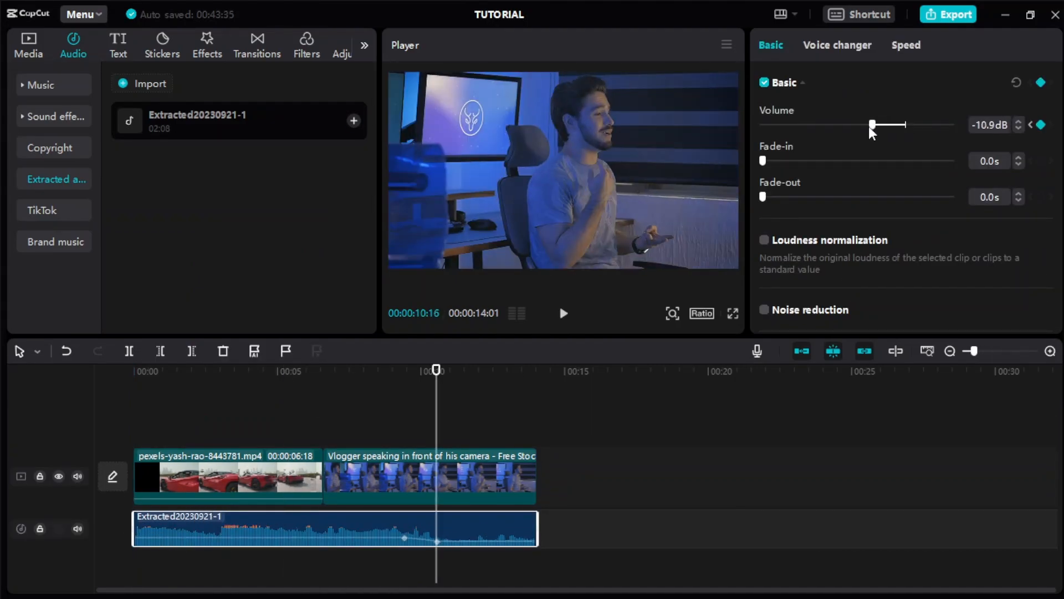
pyautogui.moveTo(872, 124); pyautogui.dragTo(955, 136)
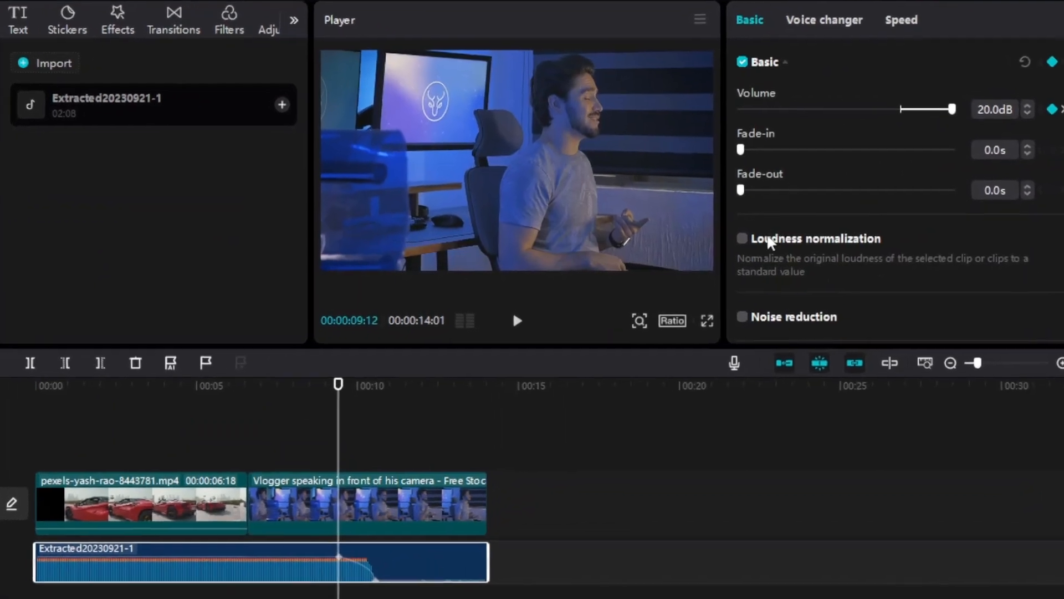
pyautogui.scroll(-2, 769, 266)
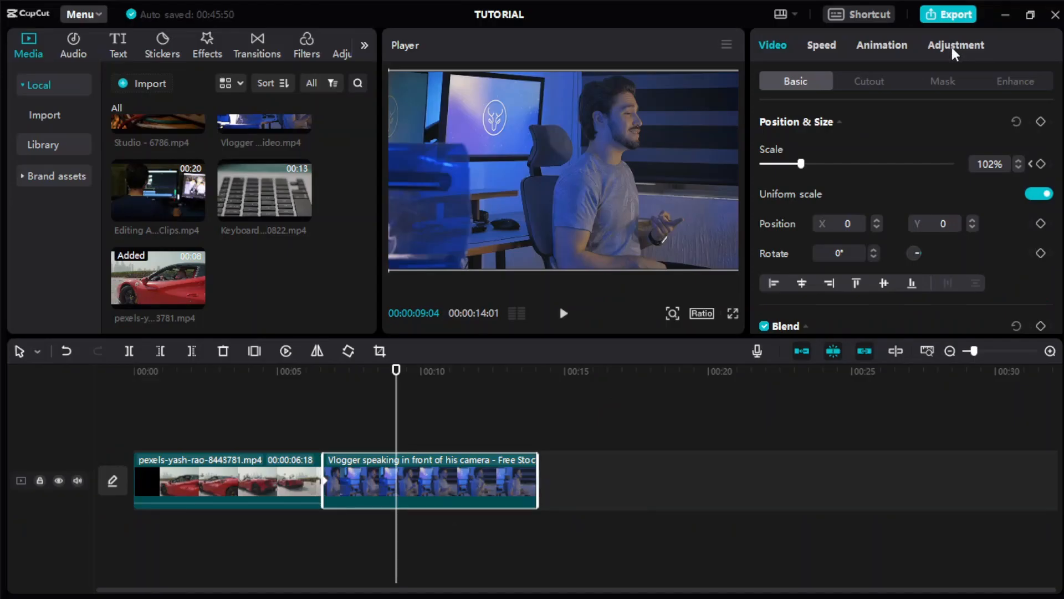
# - Raise several basic color adjustment values of the Vlogger clip
pyautogui.click(965, 47)
pyautogui.scroll(-3, 887, 221)
pyautogui.moveTo(857, 231); pyautogui.dragTo(954, 231)
pyautogui.moveTo(856, 267); pyautogui.dragTo(909, 266)
pyautogui.scroll(-4, 843, 252)
pyautogui.moveTo(856, 155); pyautogui.dragTo(885, 154)
pyautogui.moveTo(856, 118); pyautogui.dragTo(889, 118)
pyautogui.moveTo(856, 190); pyautogui.dragTo(880, 190)
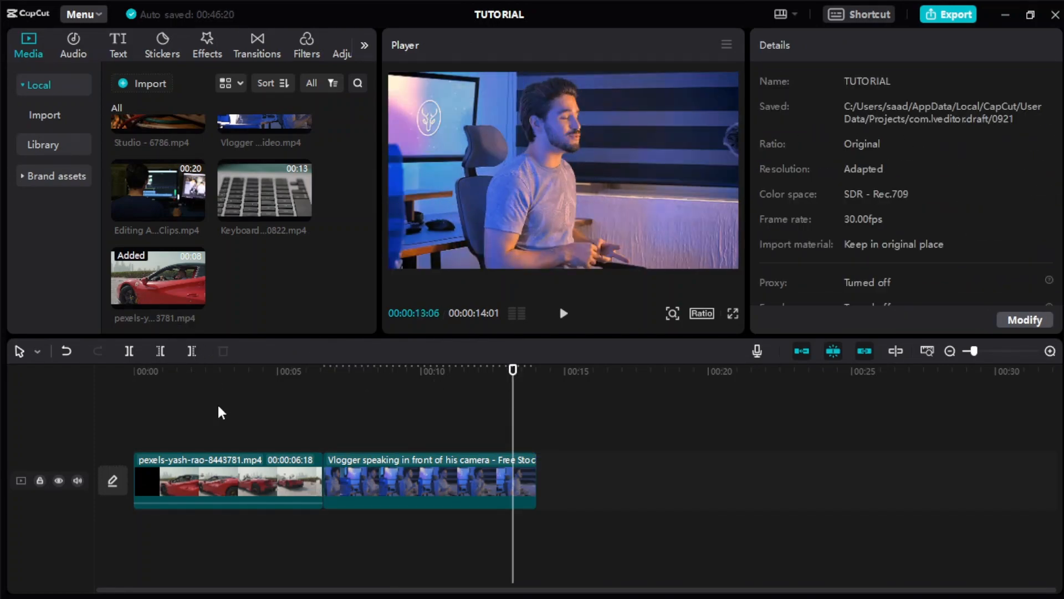
# - Add a custom adjustment above the car clip from about 4.5 seconds to its end, with Temp, Hue and Saturation at -50
pyautogui.click(265, 380)
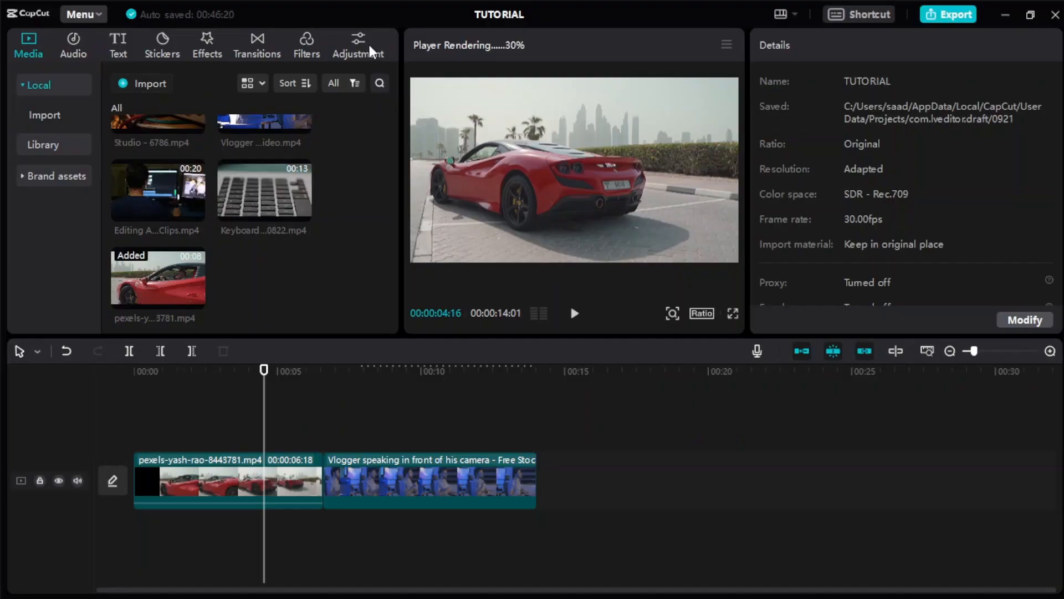
pyautogui.click(370, 50)
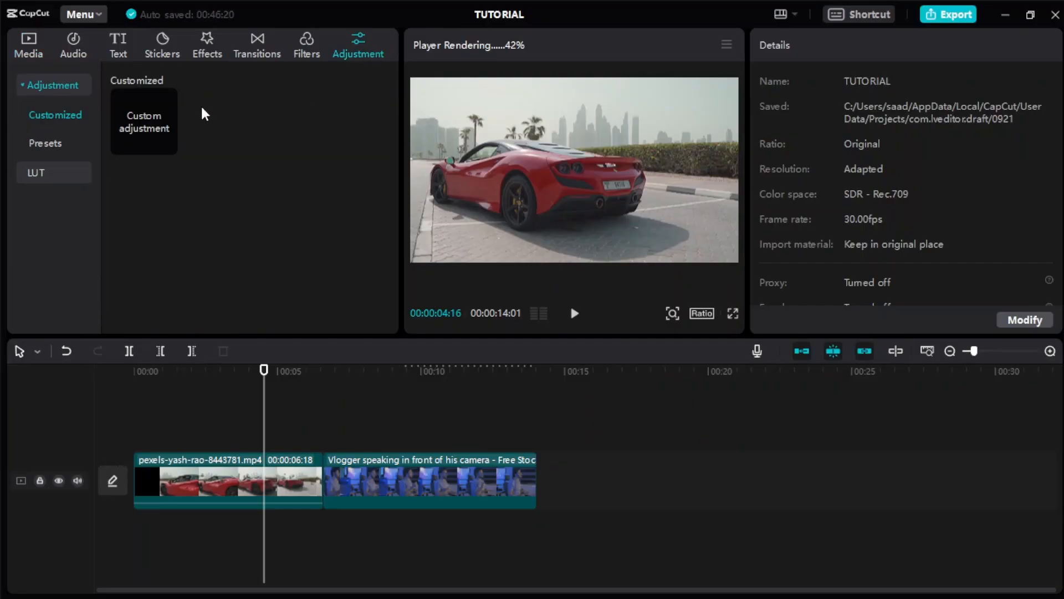
pyautogui.moveTo(159, 129); pyautogui.dragTo(268, 435)
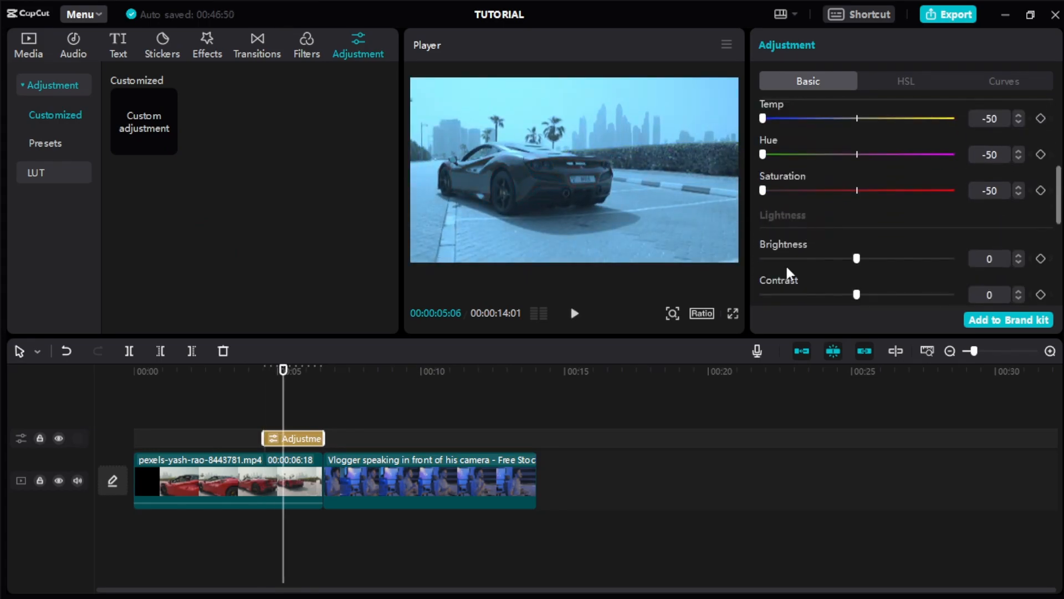
pyautogui.click(238, 423)
# - Preview the Humble filter on the car footage and look through the other Life filters
pyautogui.click(304, 45)
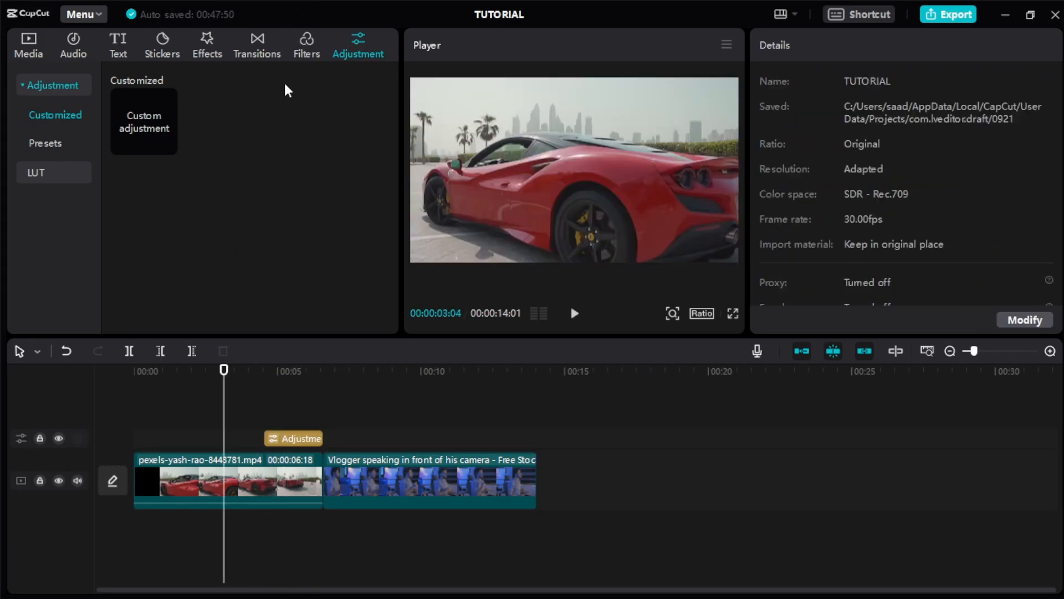
pyautogui.moveTo(245, 176)
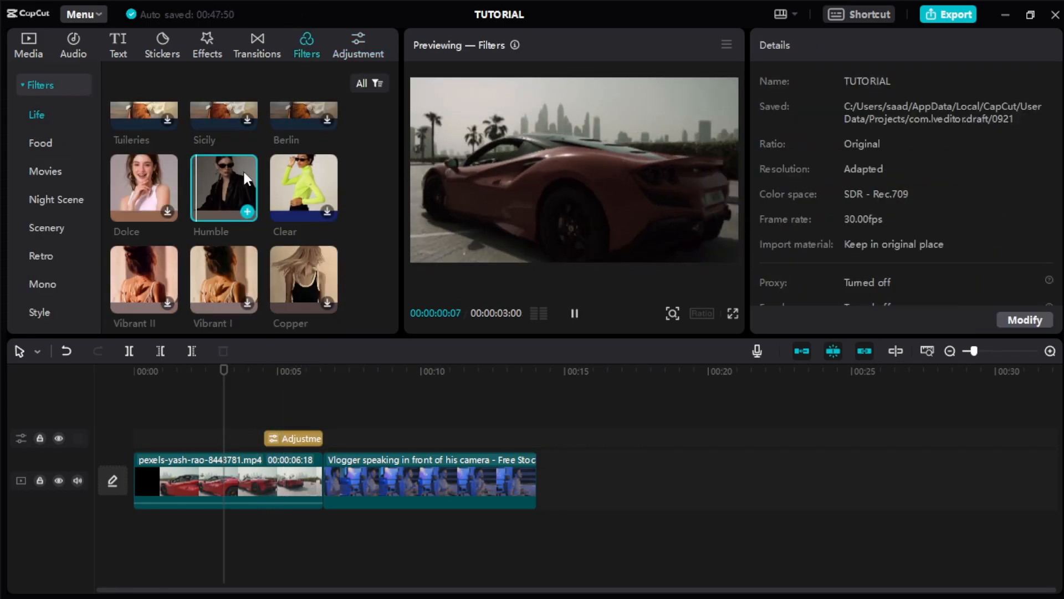
pyautogui.scroll(-3, 244, 172)
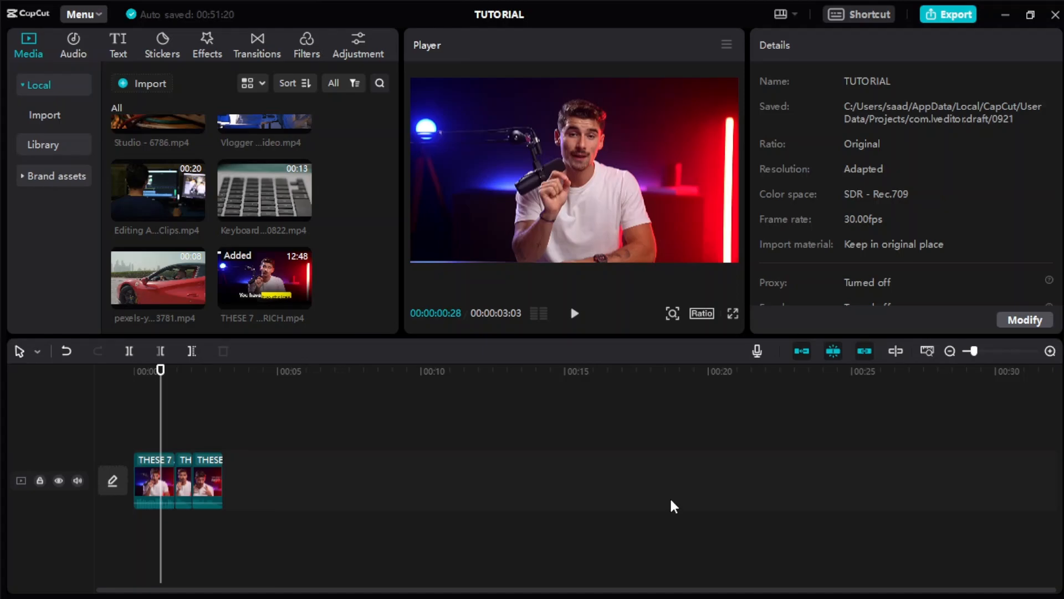
# - Generate English auto captions for the talking clips on the timeline
pyautogui.click(118, 47)
pyautogui.click(55, 179)
pyautogui.click(251, 281)
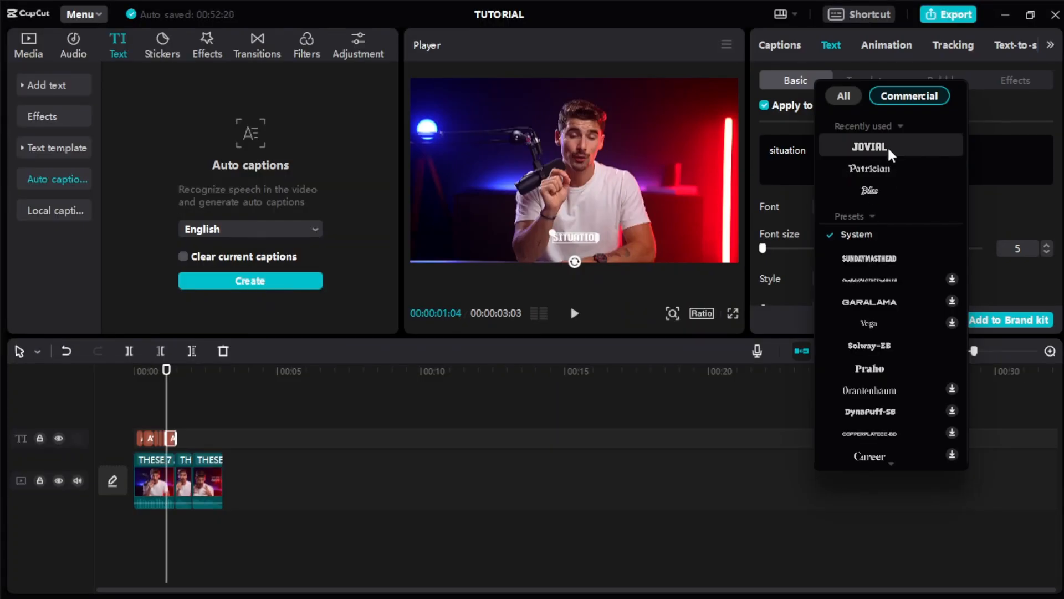
# - Set the captions' font to Jovial and scale the captions up
pyautogui.click(871, 145)
pyautogui.scroll(-3, 831, 233)
pyautogui.moveTo(804, 202); pyautogui.dragTo(858, 205)
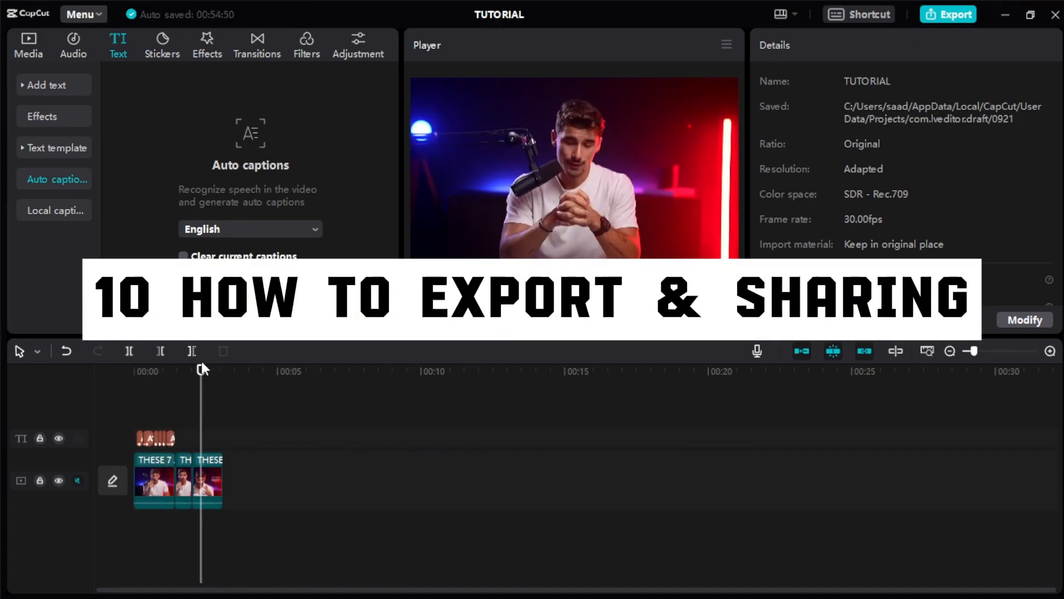
# - Export the video as TUTORIAL in mp4 format with 1080P resolution, recommended bit rate, H.264 codec and 30fps
pyautogui.moveTo(201, 374); pyautogui.dragTo(195, 408)
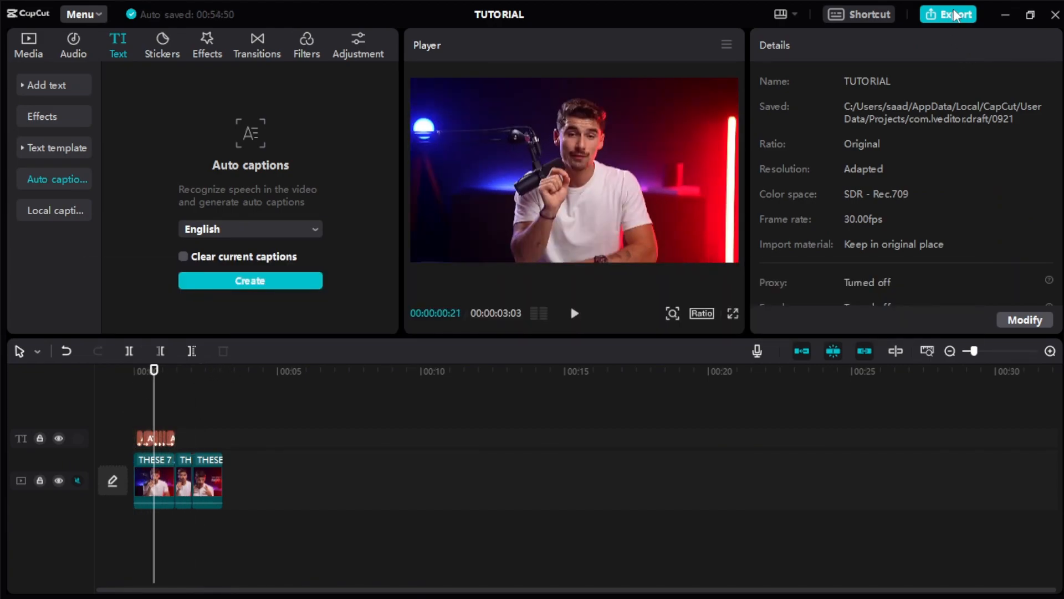
pyautogui.click(955, 15)
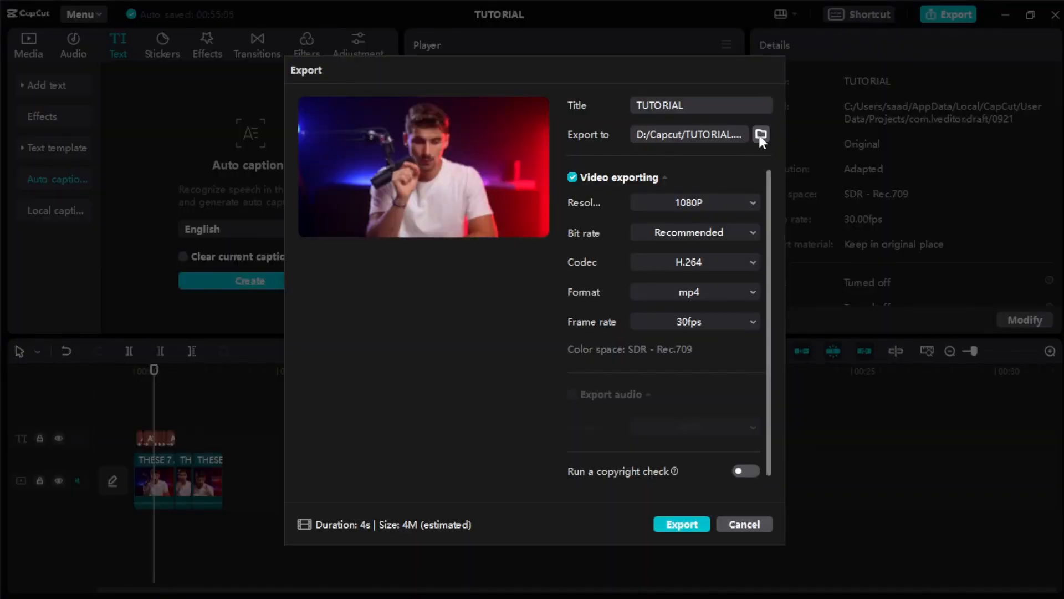
pyautogui.click(750, 201)
pyautogui.click(751, 201)
pyautogui.click(746, 321)
pyautogui.click(744, 320)
pyautogui.click(683, 524)
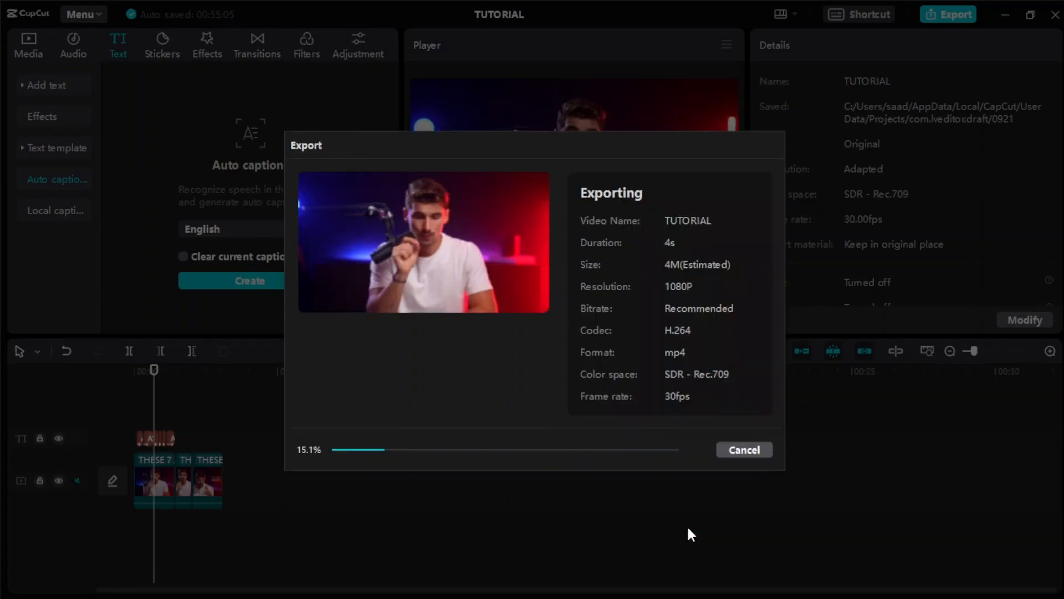